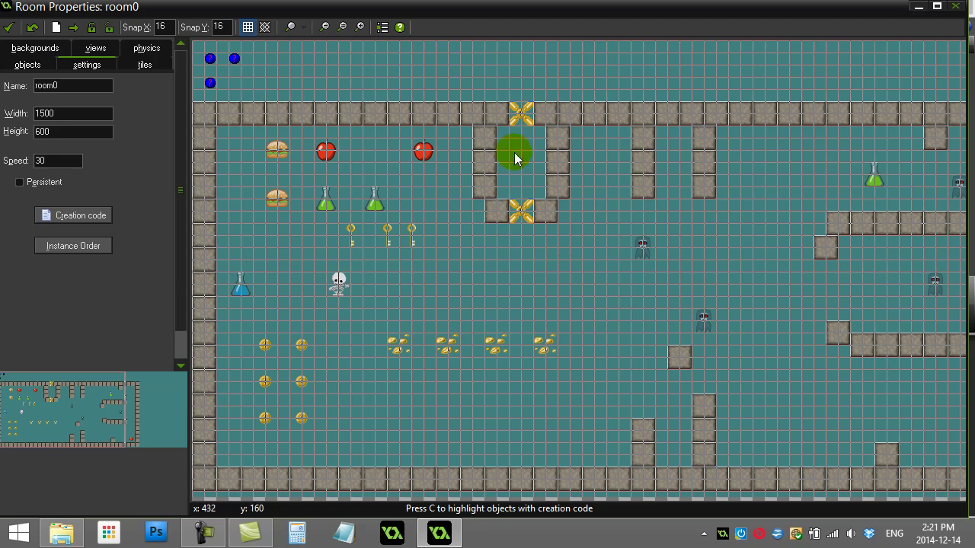
# Confirm the room0 Room Properties with the green OK checkmark
pyautogui.click(9, 28)
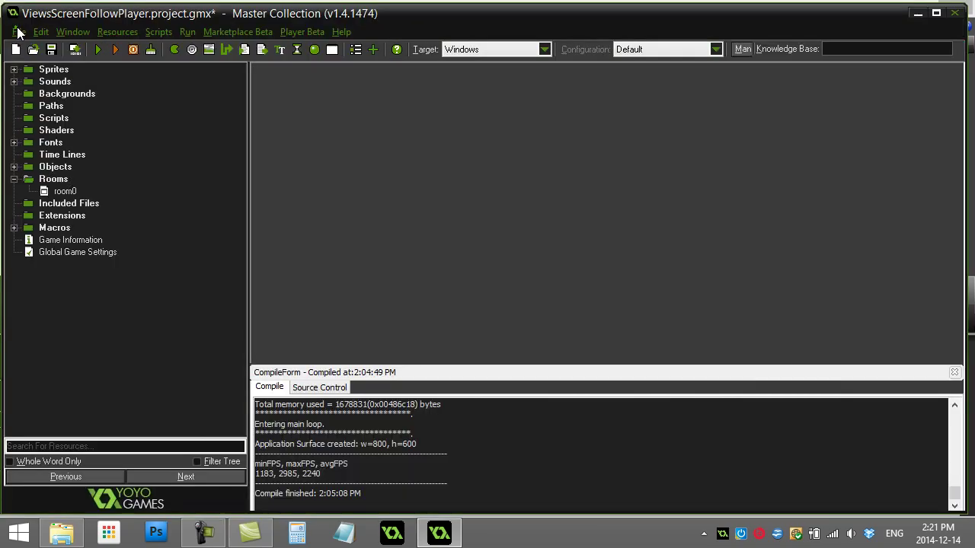
# Save and run the game with F5, move the skeleton player left and right, then close it
pyautogui.press('F5')
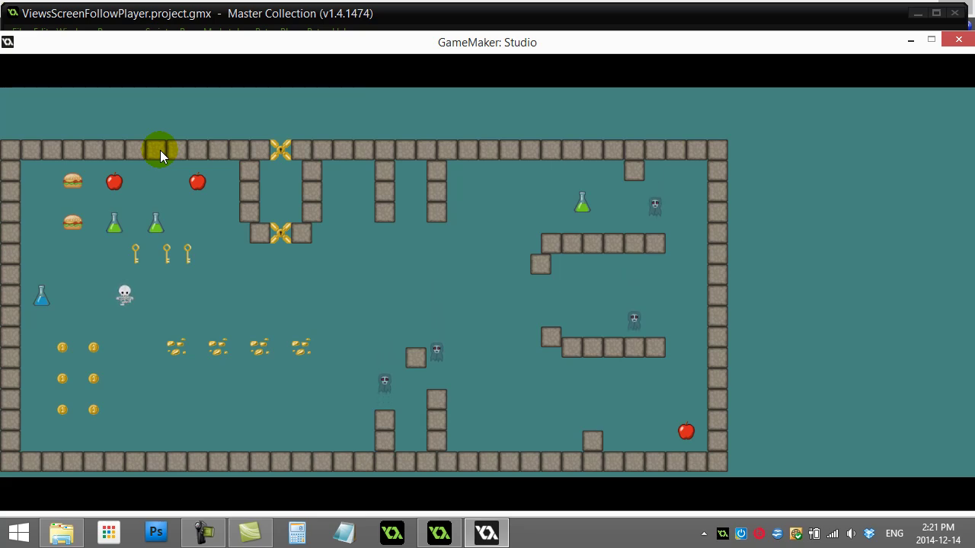
pyautogui.press('Right')
pyautogui.press('Left')
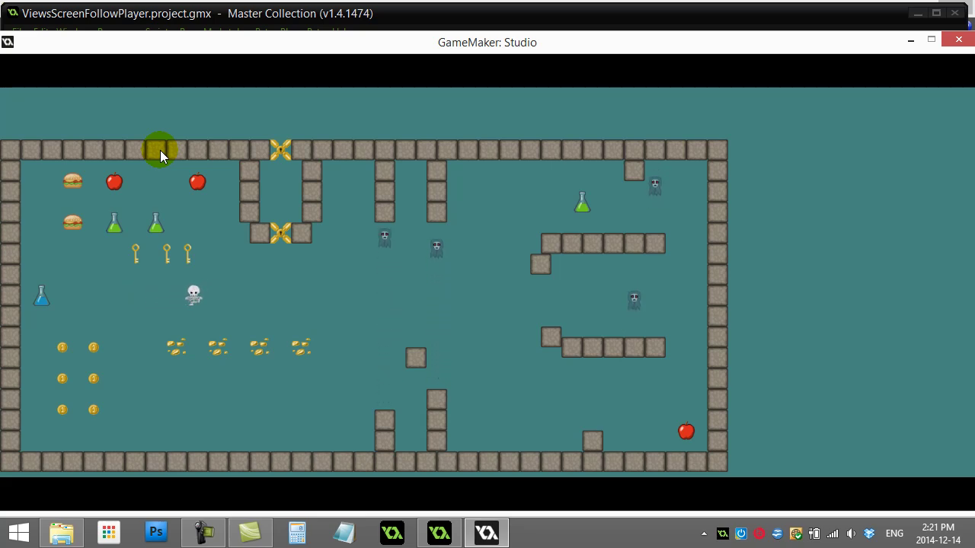
pyautogui.press('Right')
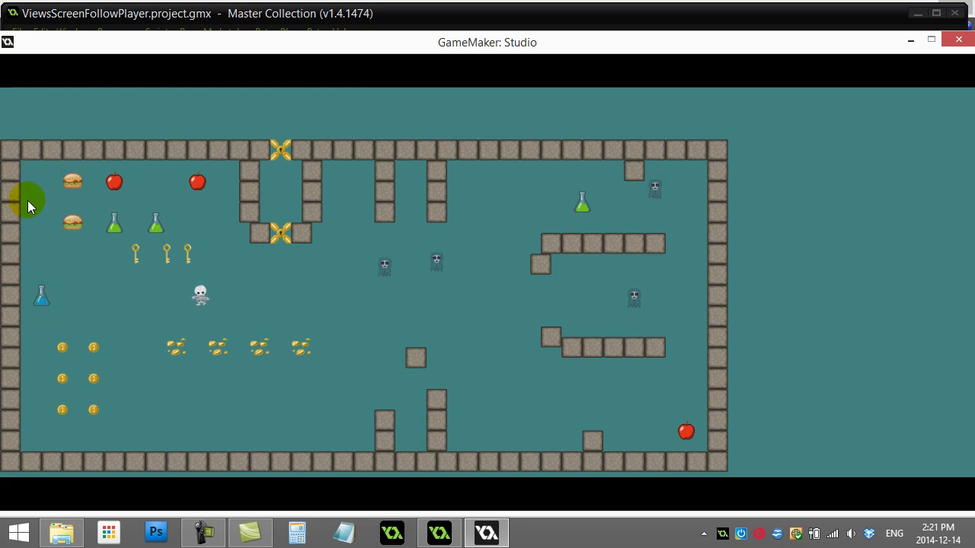
pyautogui.click(170, 43)
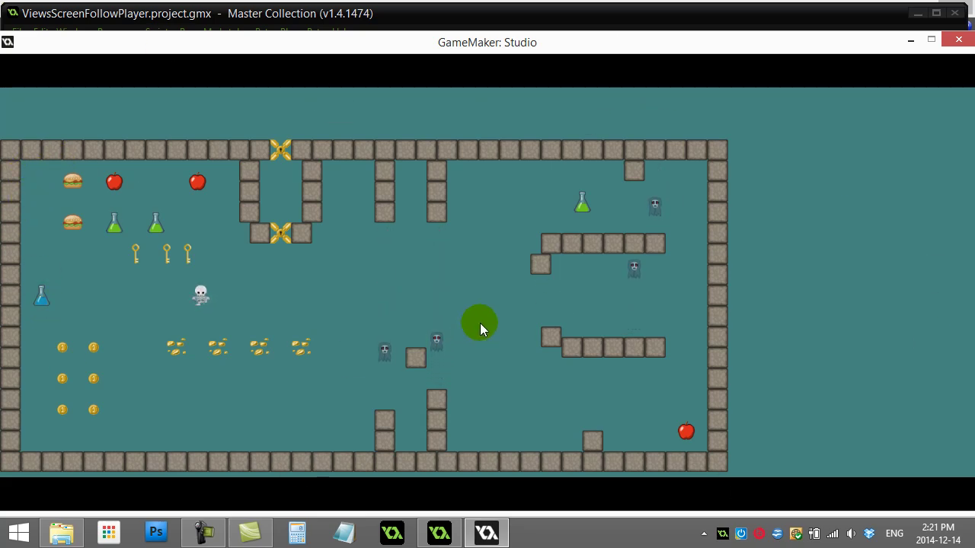
pyautogui.click(958, 39)
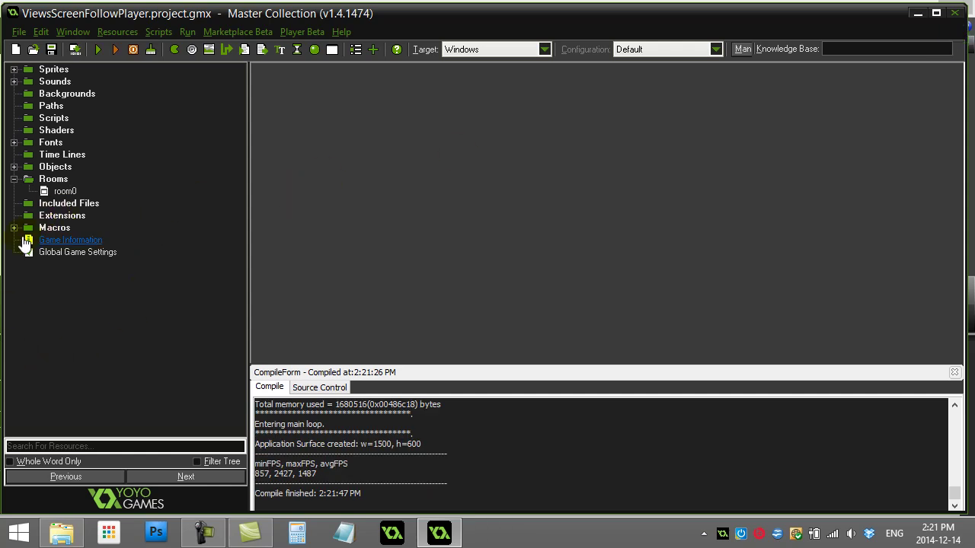
# Expand and collapse the Objects folder, then open room0 from the Rooms folder
pyautogui.click(14, 167)
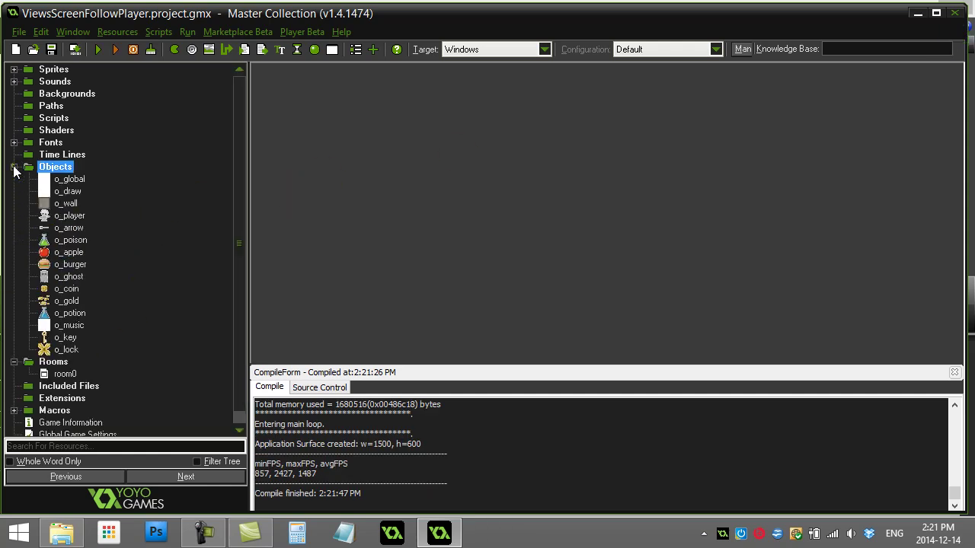
pyautogui.click(13, 167)
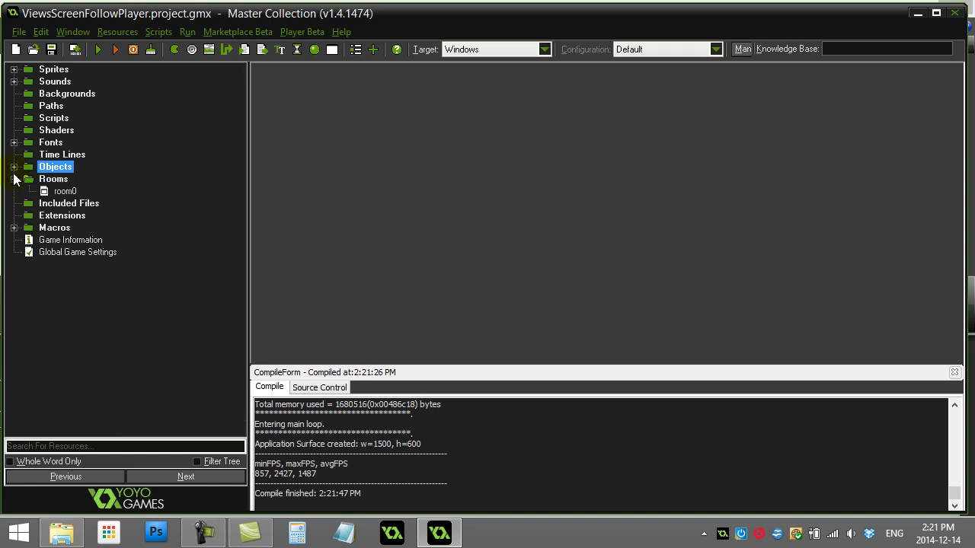
pyautogui.doubleClick(66, 193)
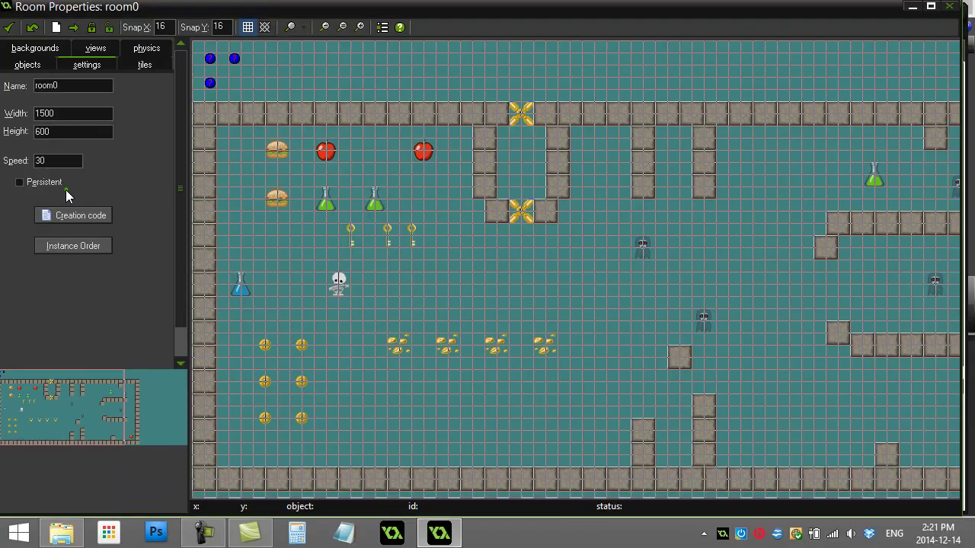
# Enable the use of views for room0 and browse the list of views
pyautogui.click(93, 48)
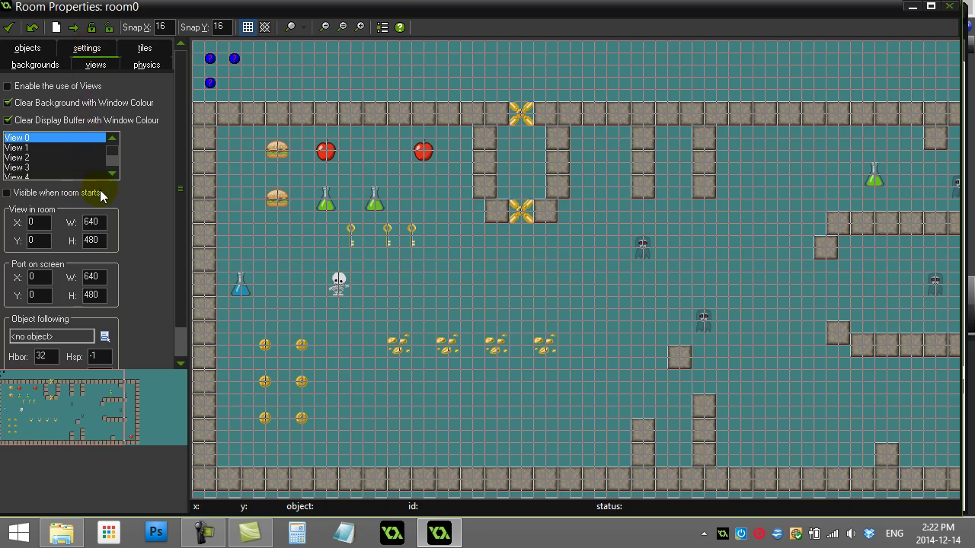
pyautogui.click(10, 87)
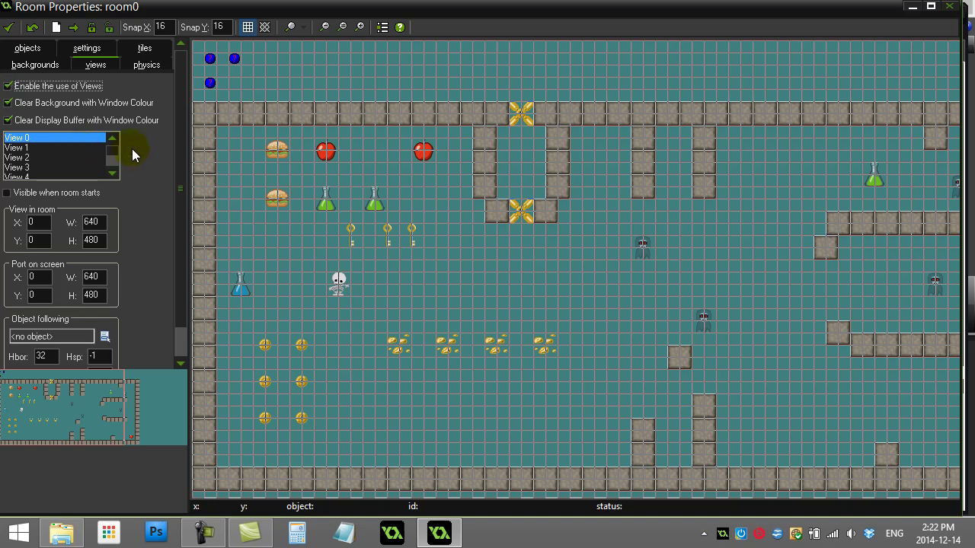
pyautogui.click(18, 148)
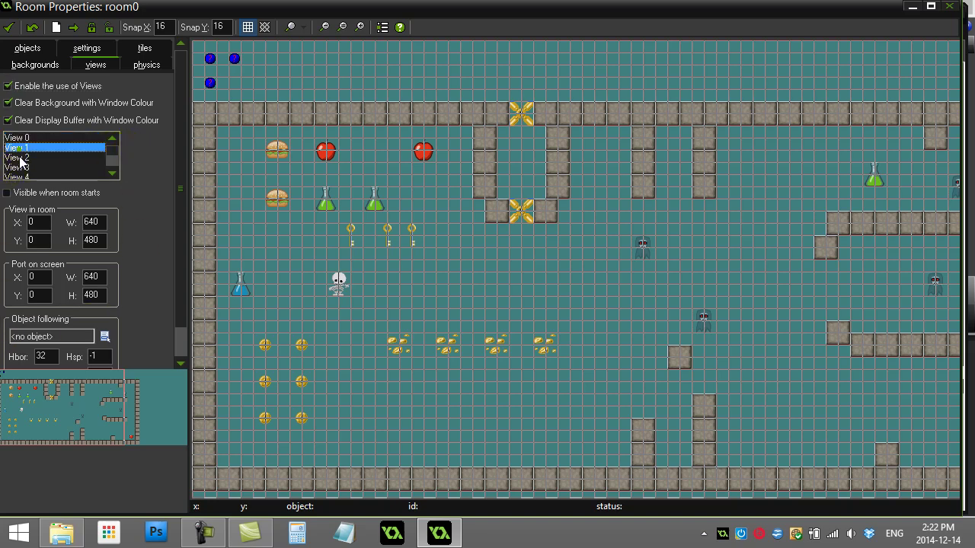
pyautogui.click(21, 161)
pyautogui.scroll(-1, 20, 161)
pyautogui.click(22, 157)
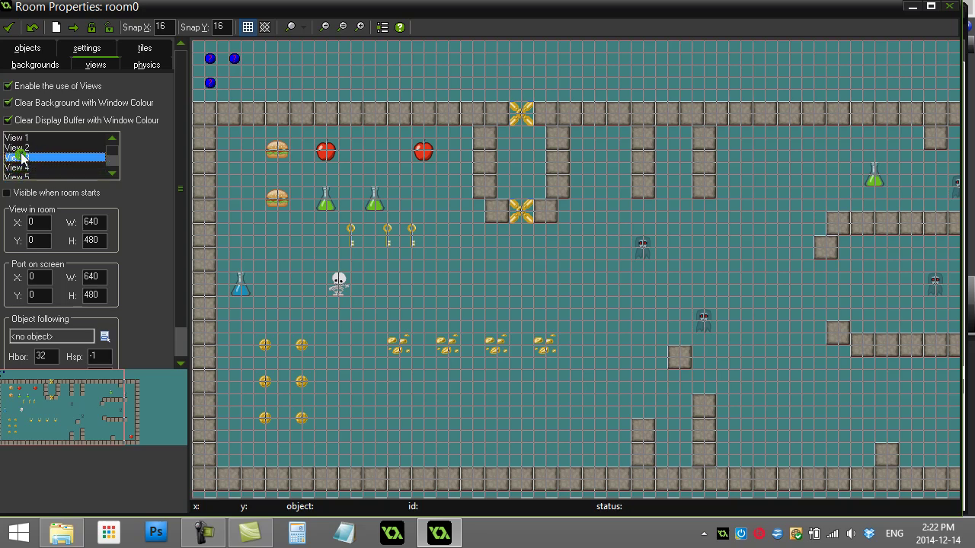
pyautogui.click(18, 138)
pyautogui.click(113, 139)
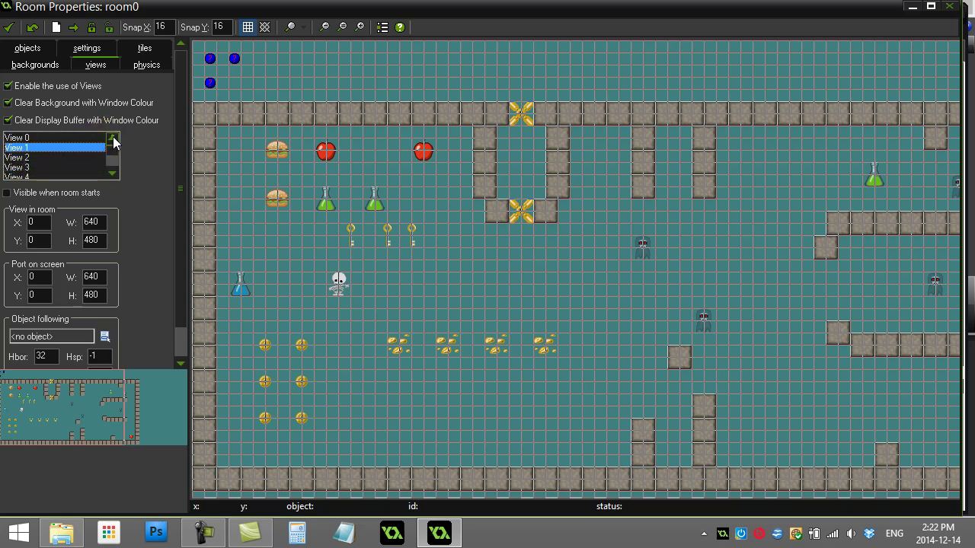
pyautogui.click(61, 148)
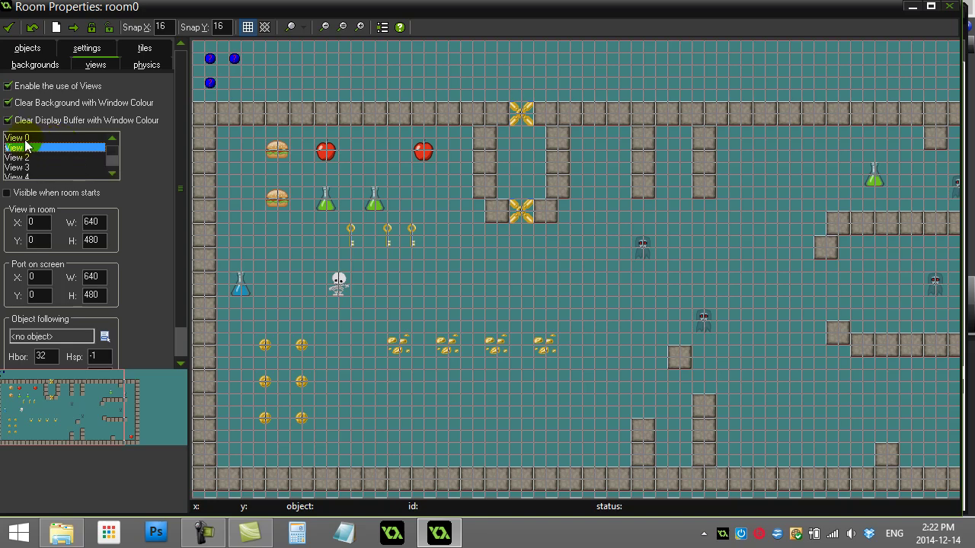
# Select View 0 and tick Visible when room starts
pyautogui.click(25, 140)
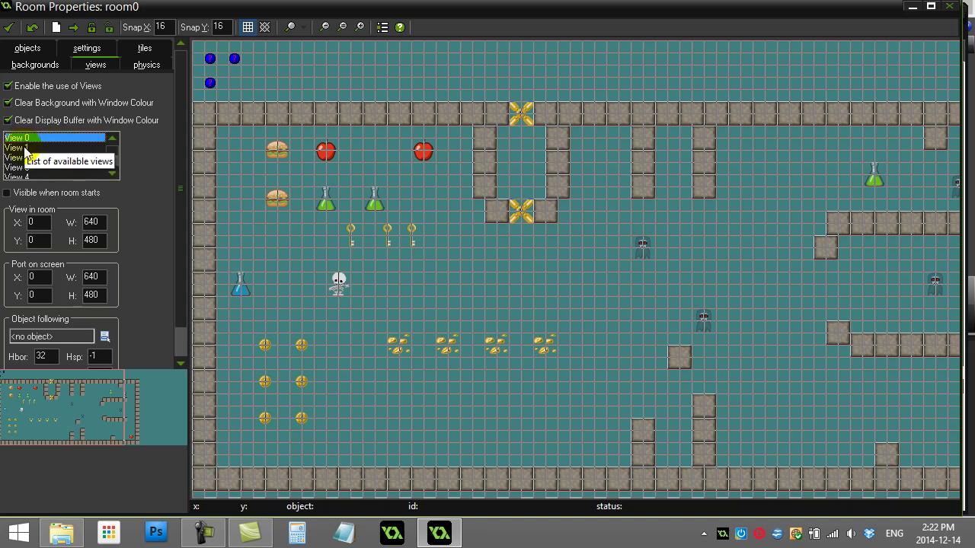
pyautogui.click(25, 148)
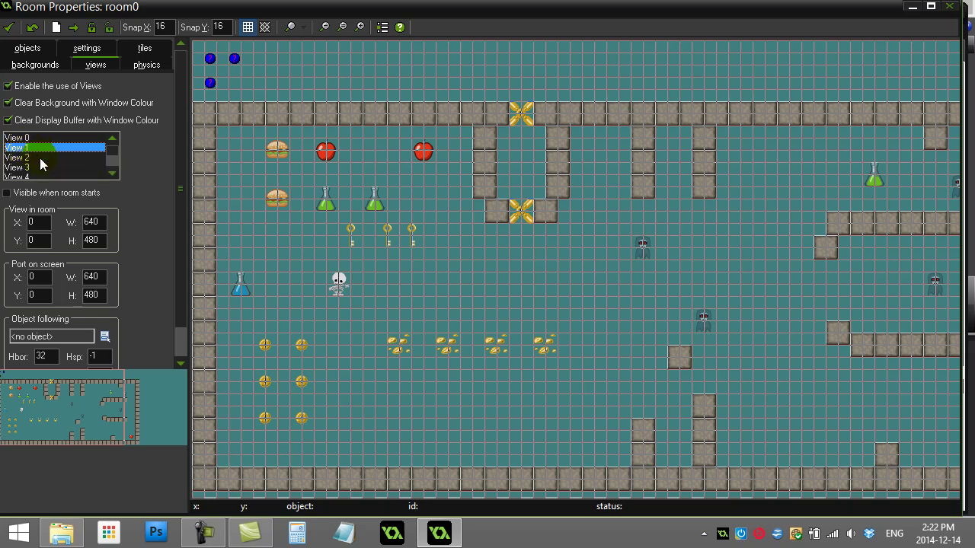
pyautogui.click(327, 288)
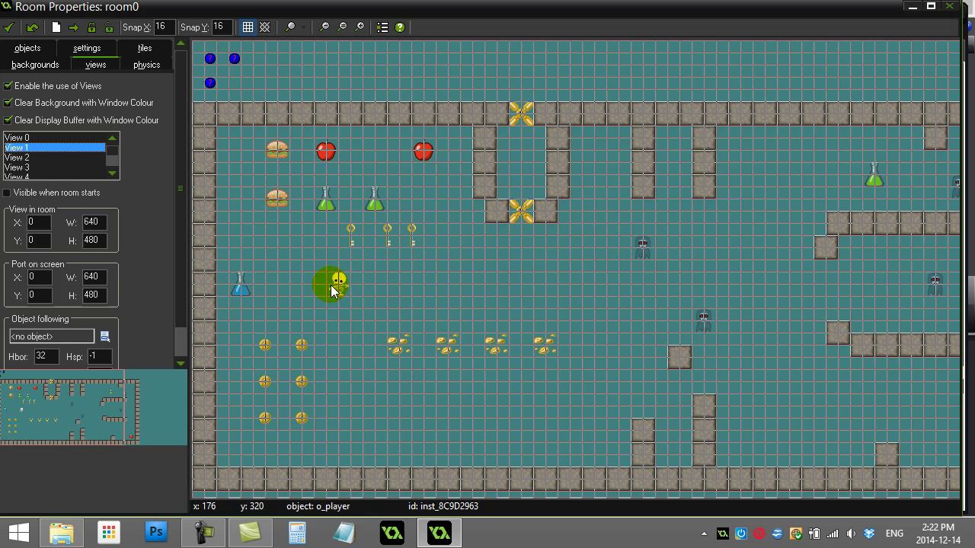
pyautogui.click(25, 140)
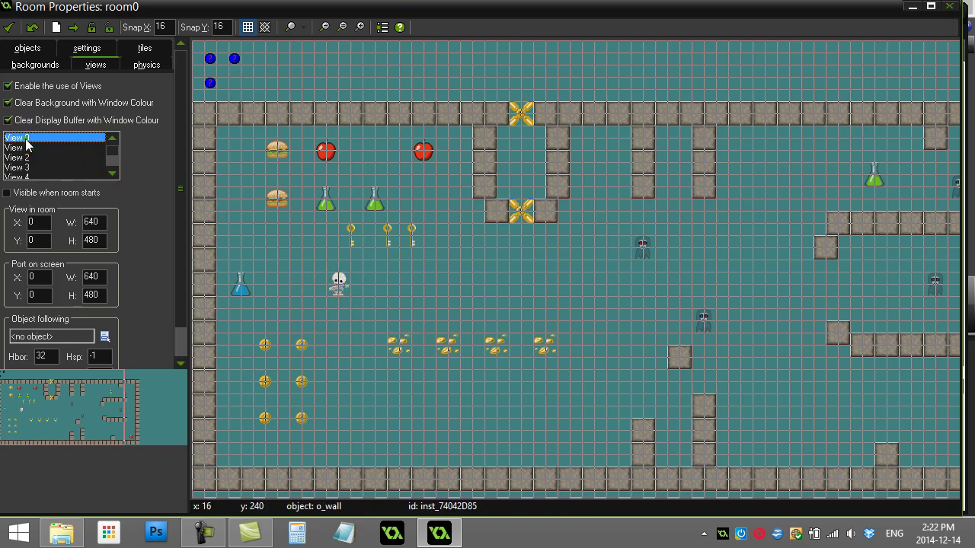
pyautogui.click(8, 194)
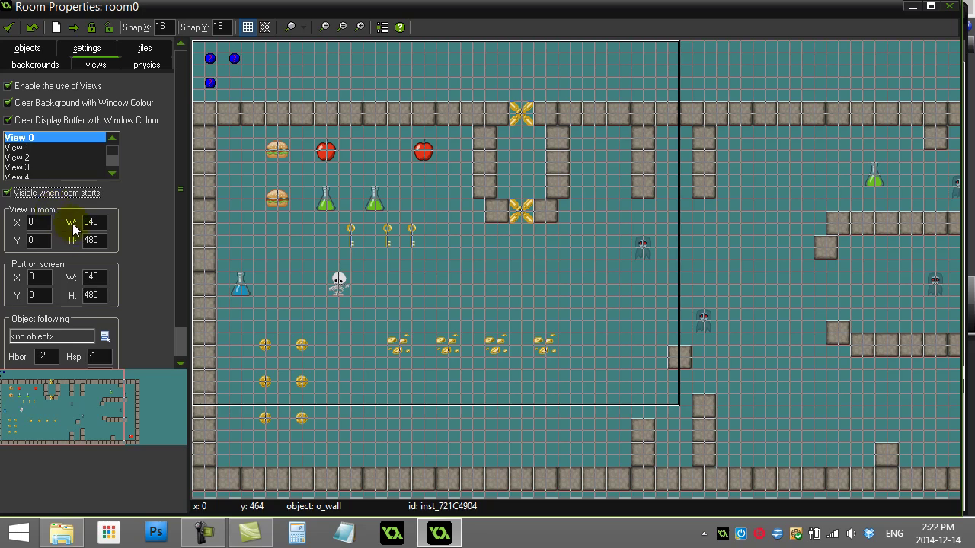
# Set View 0's in-room width and height to 400 × 400, after first trying 500
pyautogui.doubleClick(93, 223)
pyautogui.write('500')
pyautogui.doubleClick(90, 240)
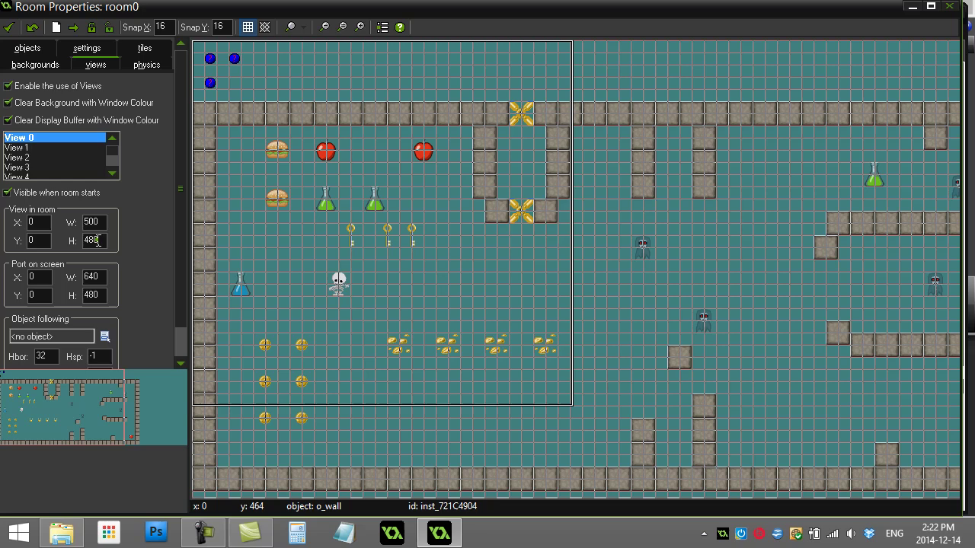
pyautogui.write('500')
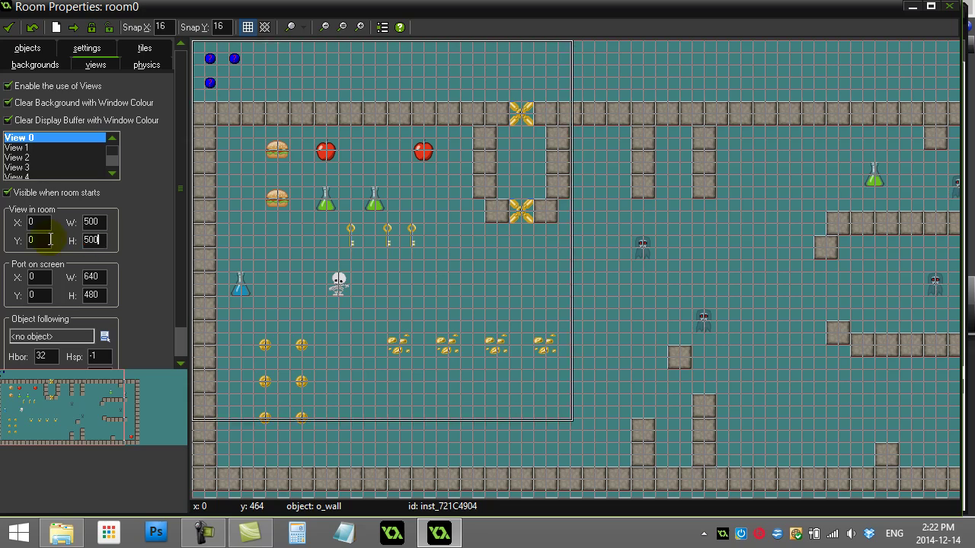
pyautogui.doubleClick(91, 221)
pyautogui.write('400')
pyautogui.doubleClick(91, 240)
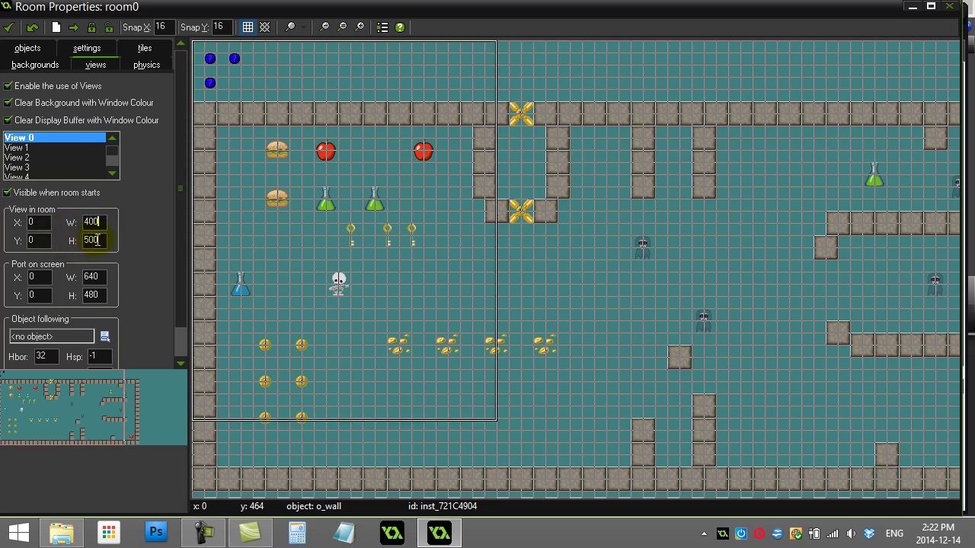
pyautogui.write('400')
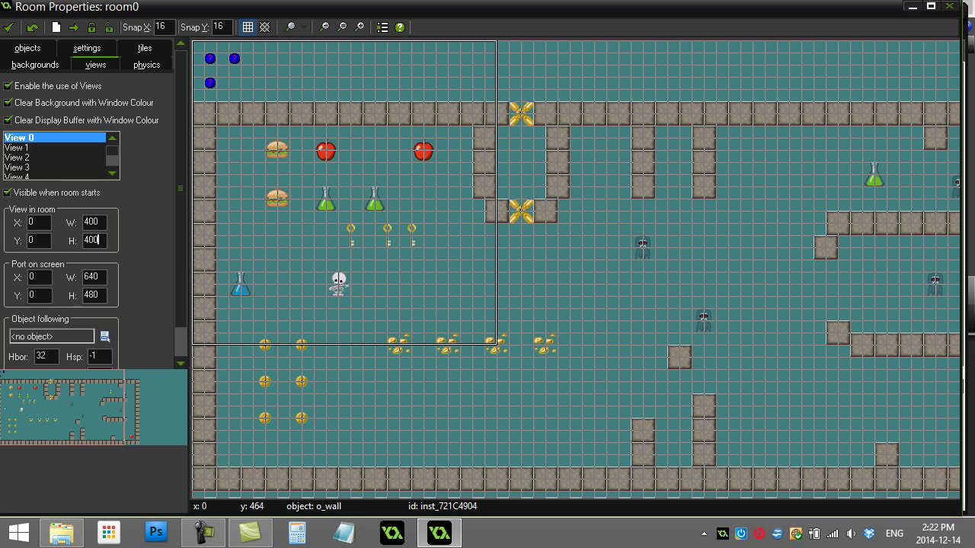
# Set View in room X to 100, then reset it to 0
pyautogui.doubleClick(35, 222)
pyautogui.write('100')
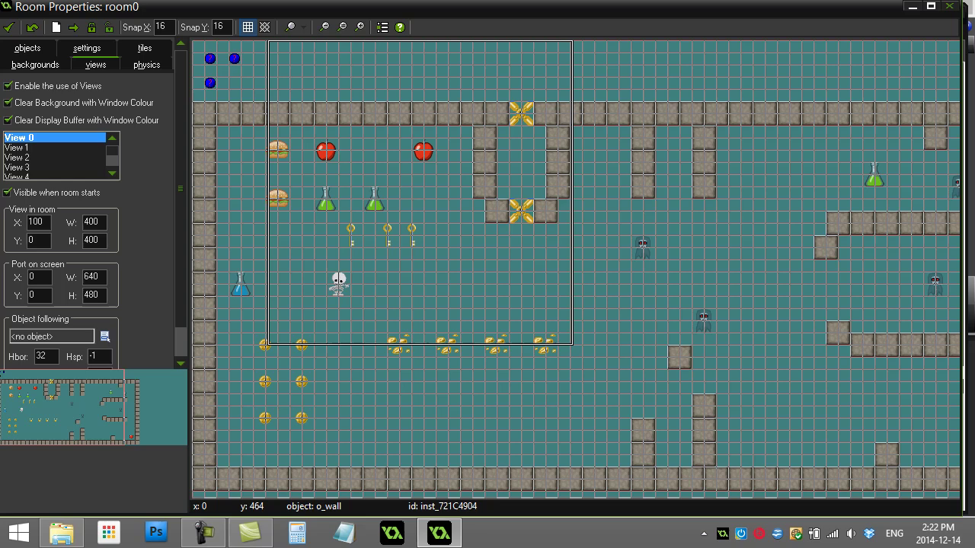
pyautogui.moveTo(46, 222); pyautogui.dragTo(23, 229)
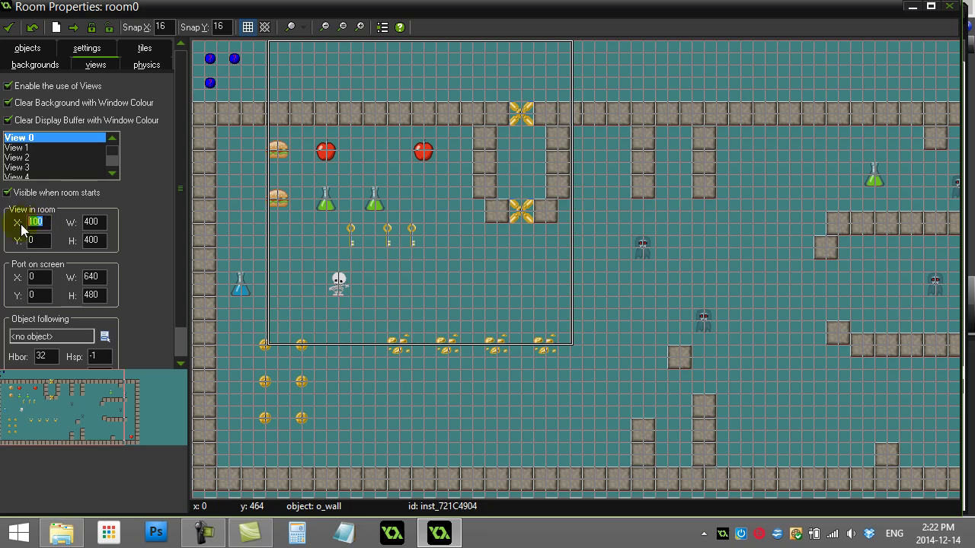
pyautogui.write('0')
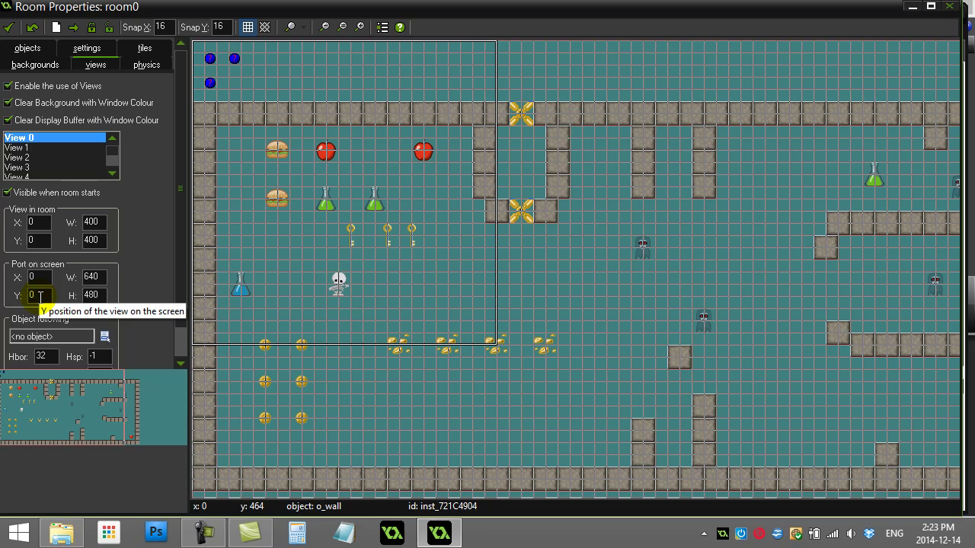
# Enter 400 for View 0's port on screen width and height
pyautogui.doubleClick(97, 277)
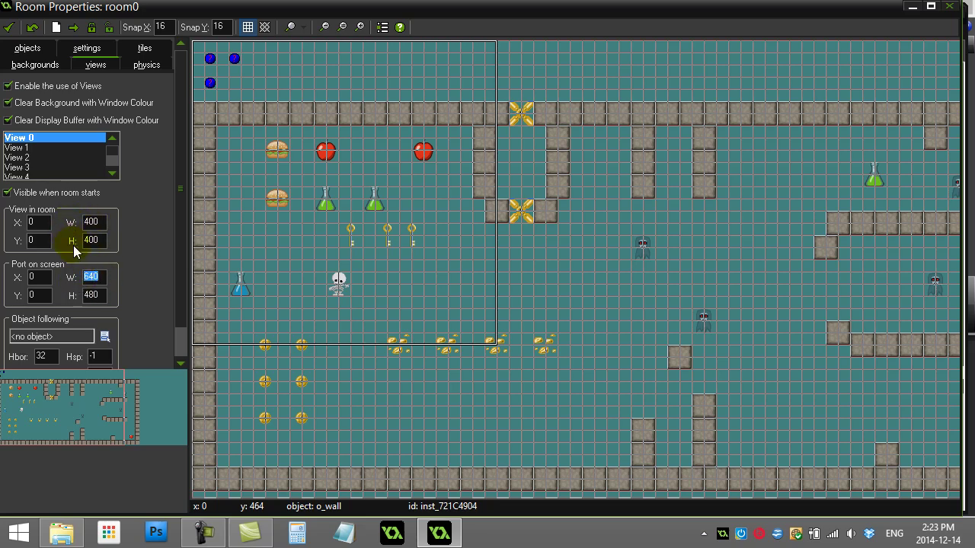
pyautogui.write('400')
pyautogui.doubleClick(93, 295)
pyautogui.write('400')
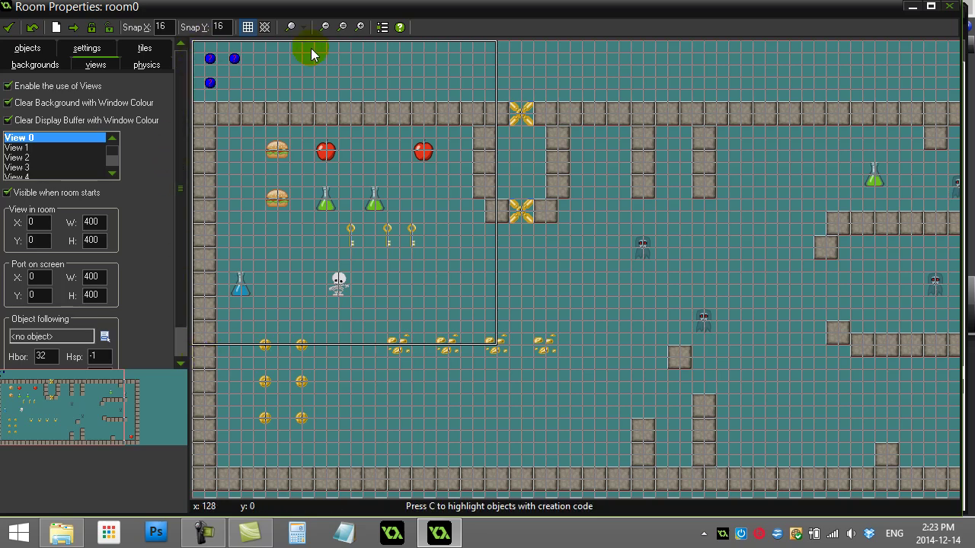
pyautogui.click(98, 277)
pyautogui.click(104, 295)
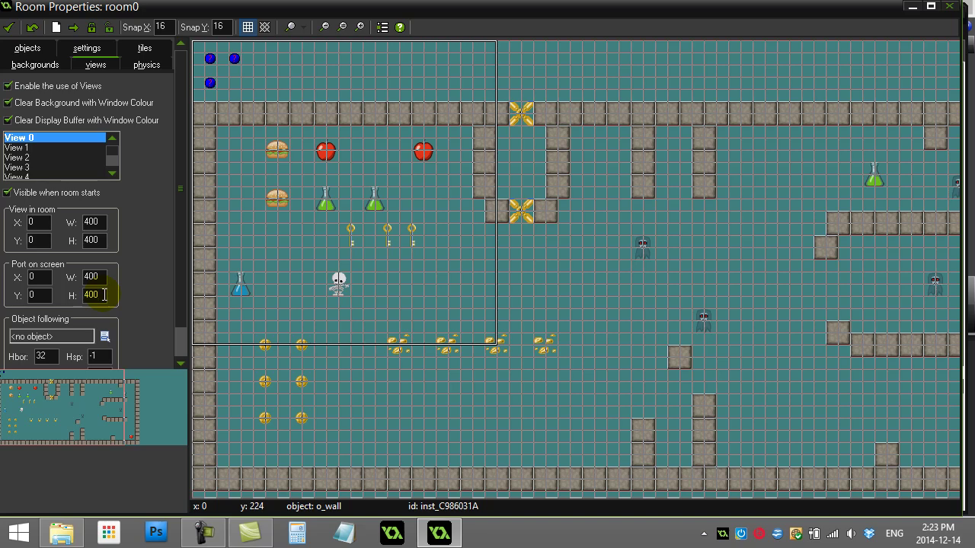
# Change the port to 200 × 200, return it to 400 × 400, and run the game
pyautogui.doubleClick(89, 277)
pyautogui.write('200')
pyautogui.click(103, 294)
pyautogui.press('BackSpace')
pyautogui.press('BackSpace')
pyautogui.press('BackSpace')
pyautogui.write('200')
pyautogui.doubleClick(100, 276)
pyautogui.write('4')
pyautogui.doubleClick(93, 294)
pyautogui.write('4')
pyautogui.moveTo(98, 10); pyautogui.dragTo(134, 77)
pyautogui.click(102, 49)
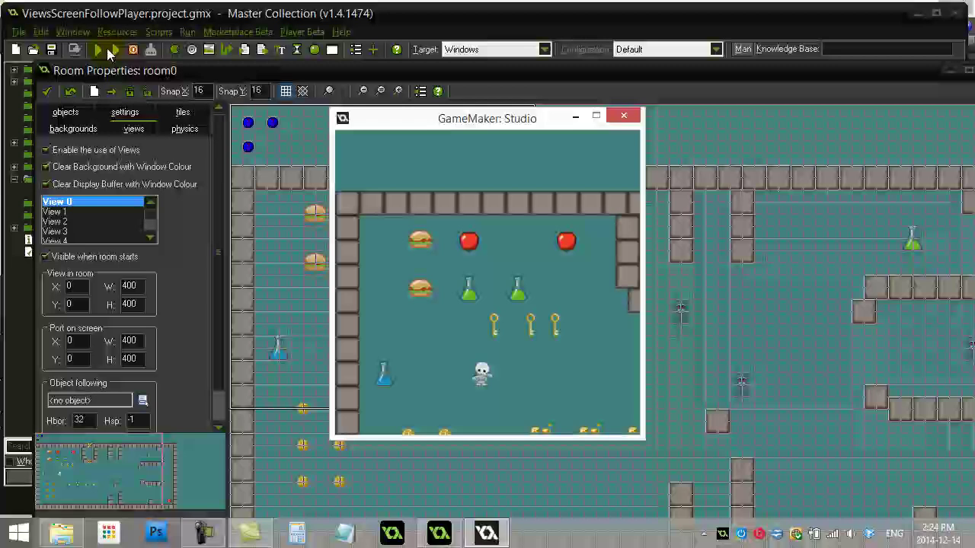
# Walk the skeleton player right, left, down past the view's bottom and around the keys
pyautogui.press('Right')
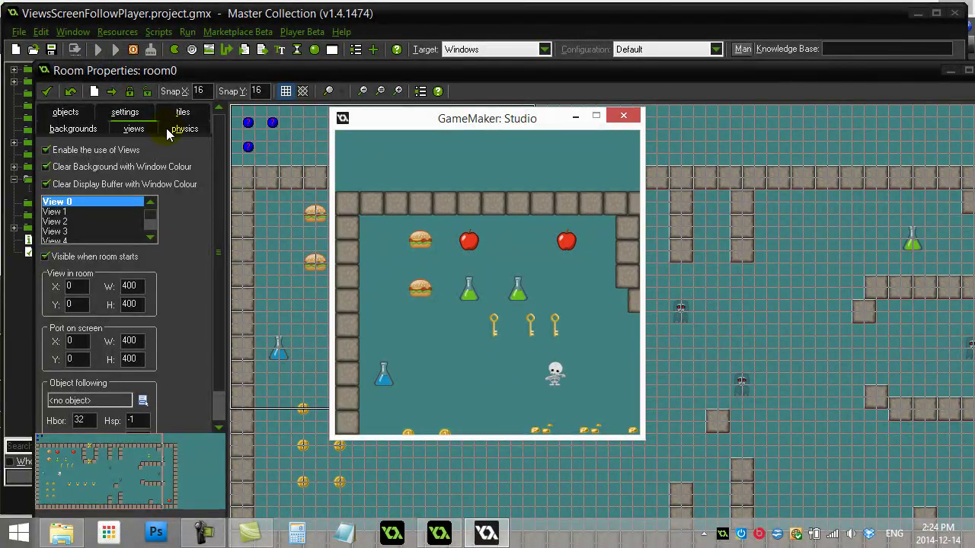
pyautogui.press('Right')
pyautogui.press('Left')
pyautogui.press('Down')
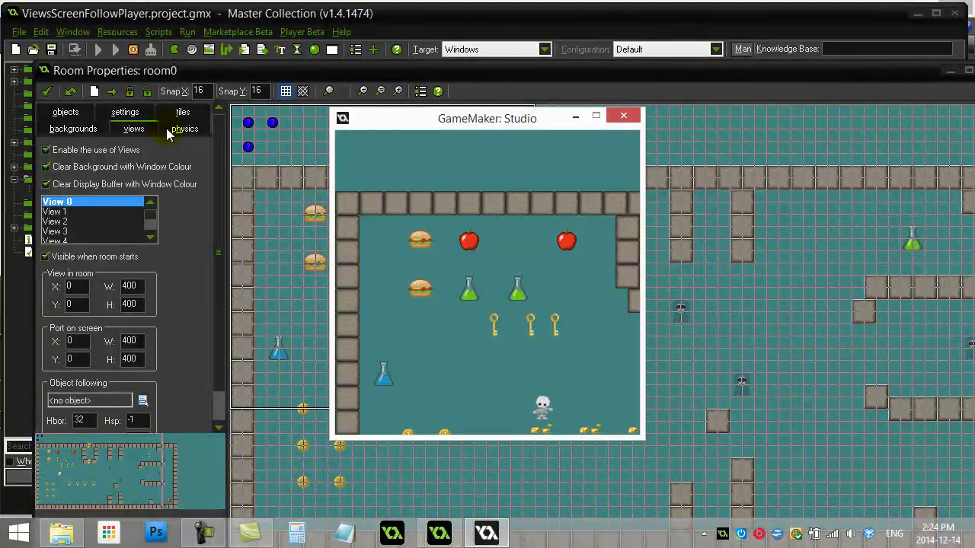
pyautogui.press('Down')
pyautogui.press('Up')
pyautogui.press('Left')
pyautogui.press('Up')
pyautogui.press('Right')
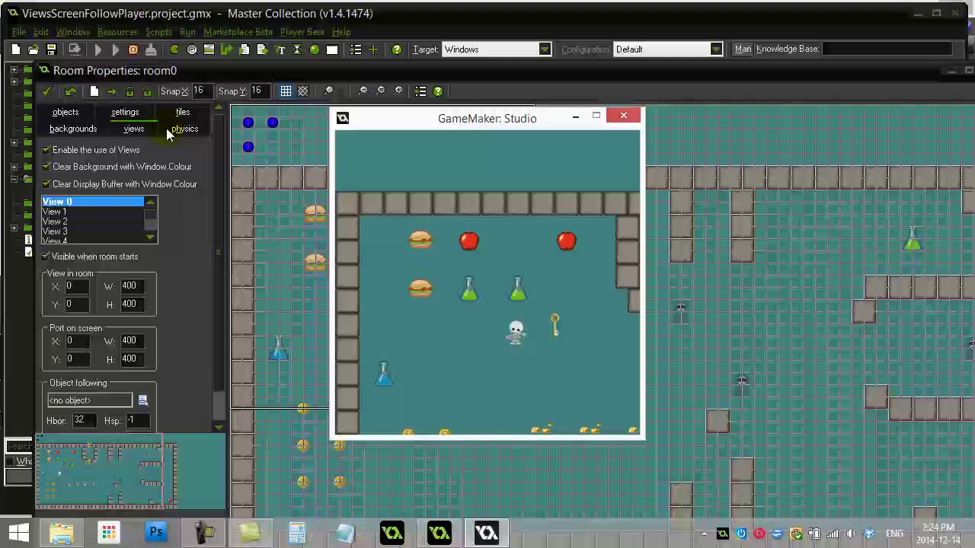
pyautogui.press('Up')
pyautogui.press('Down')
pyautogui.press('Left')
pyautogui.press('Down')
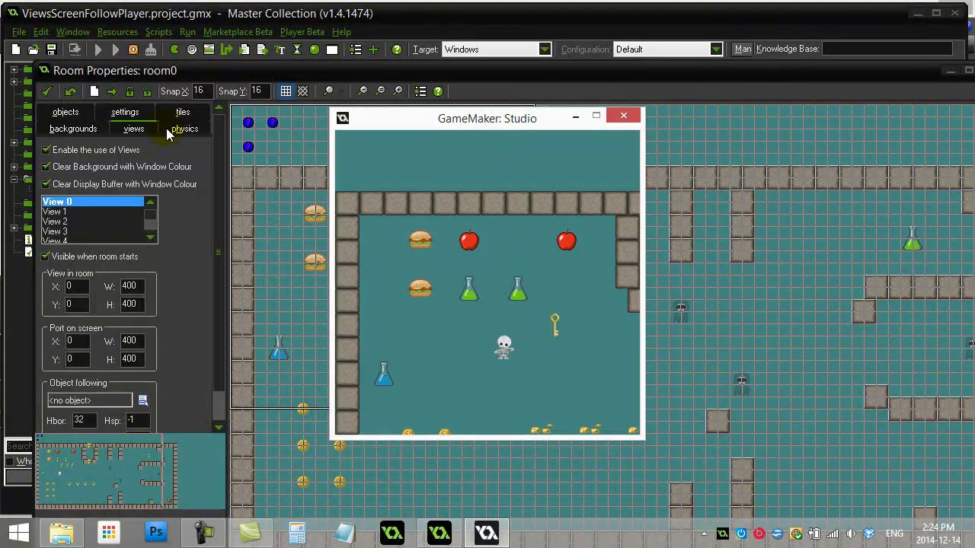
pyautogui.press('Left')
pyautogui.press('Right')
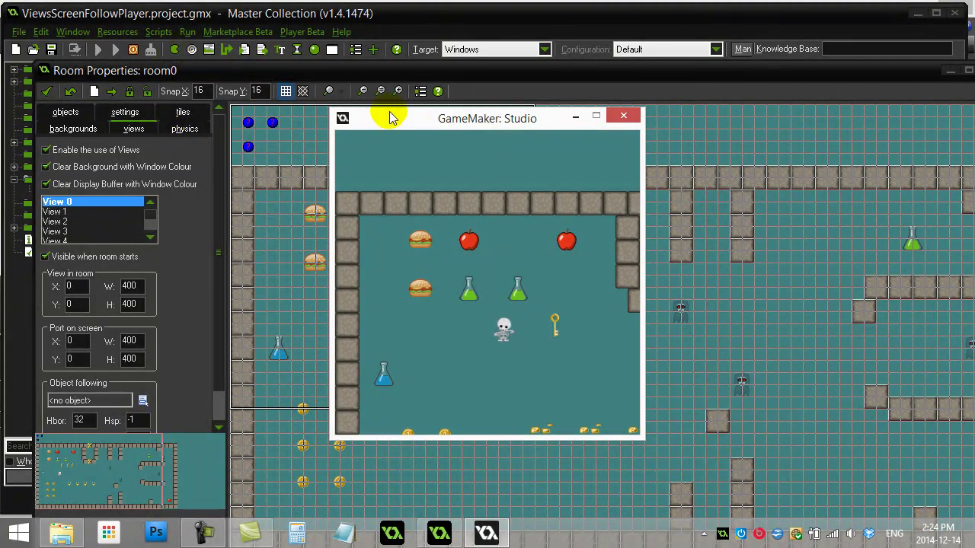
# Close the test game, maximize the room editor, and open the Object following list
pyautogui.click(625, 118)
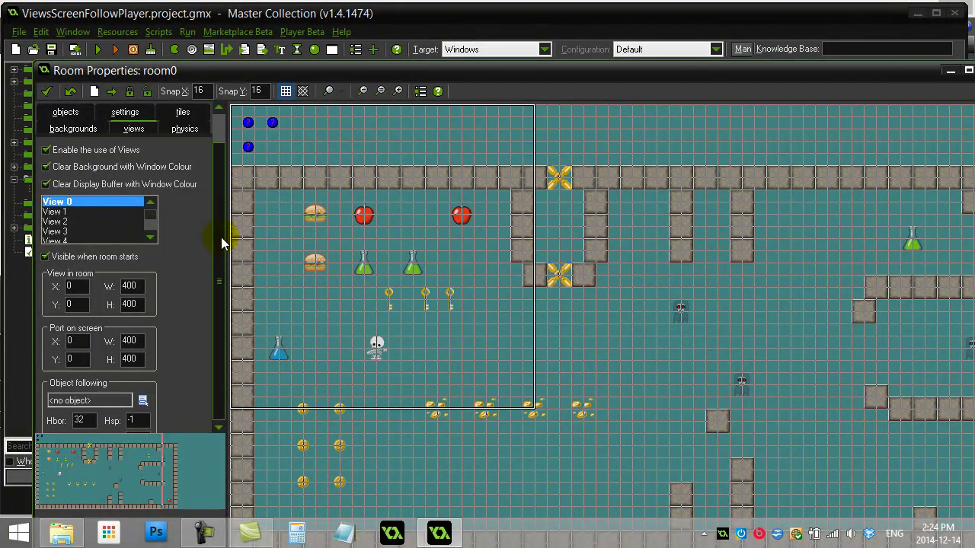
pyautogui.scroll(-1, 223, 251)
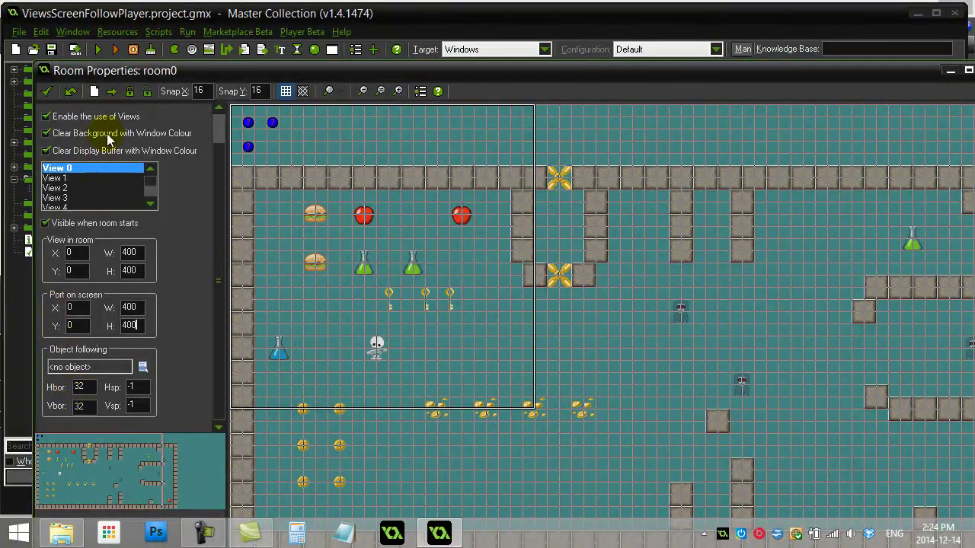
pyautogui.doubleClick(124, 69)
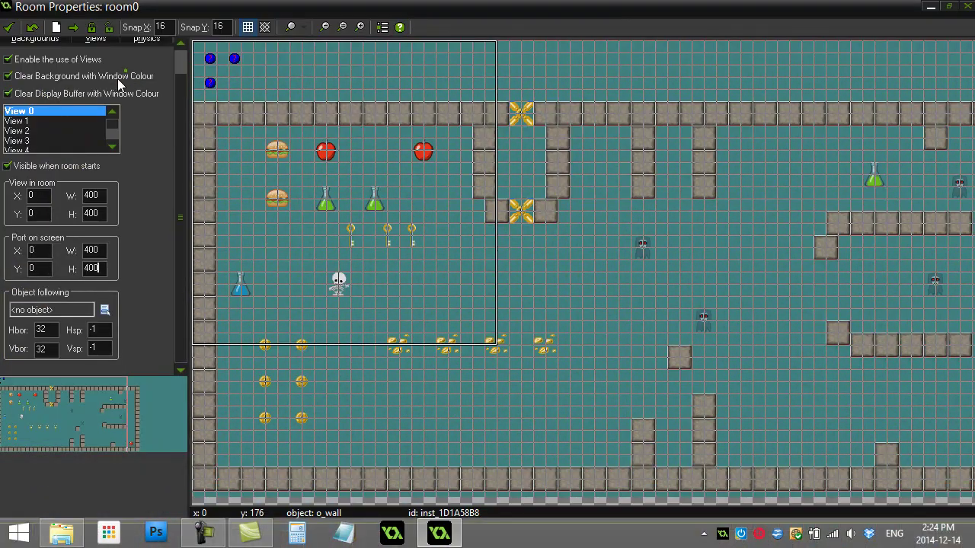
pyautogui.click(82, 311)
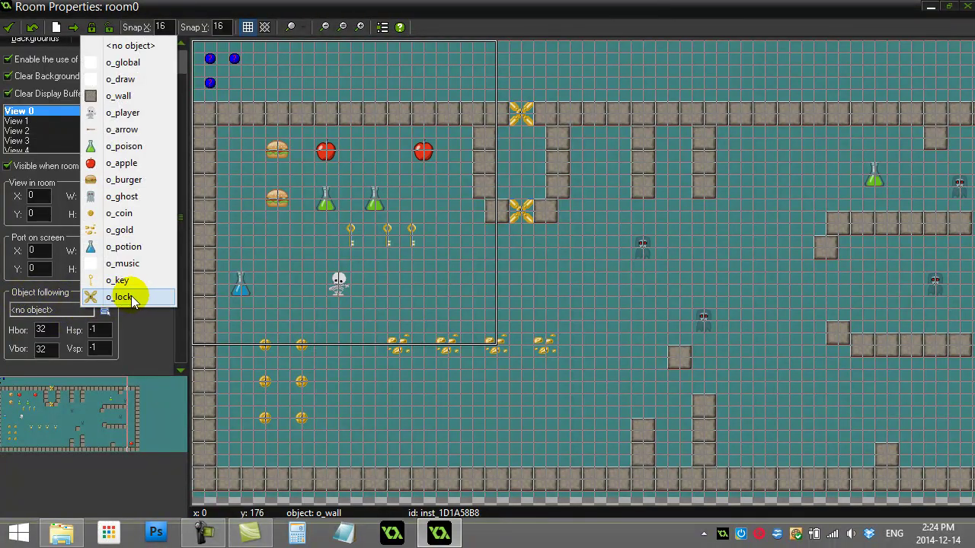
# Set View 0 to follow o_player with Hbor and Vbor of 50, then run the game
pyautogui.click(146, 114)
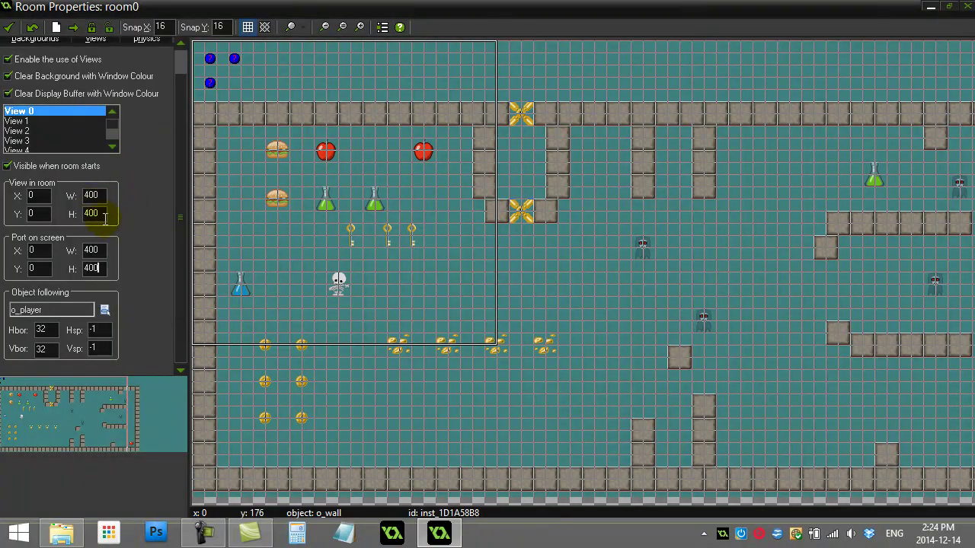
pyautogui.click(93, 268)
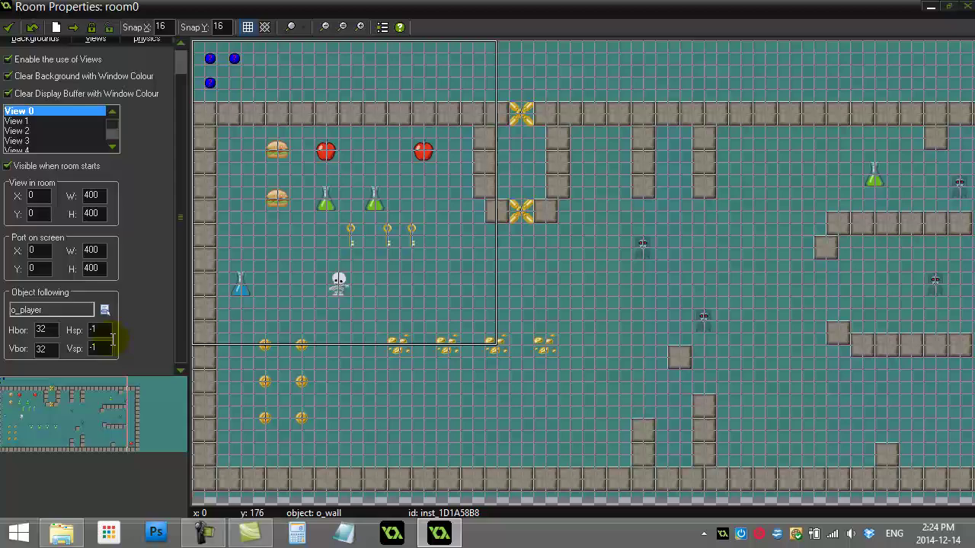
pyautogui.doubleClick(45, 330)
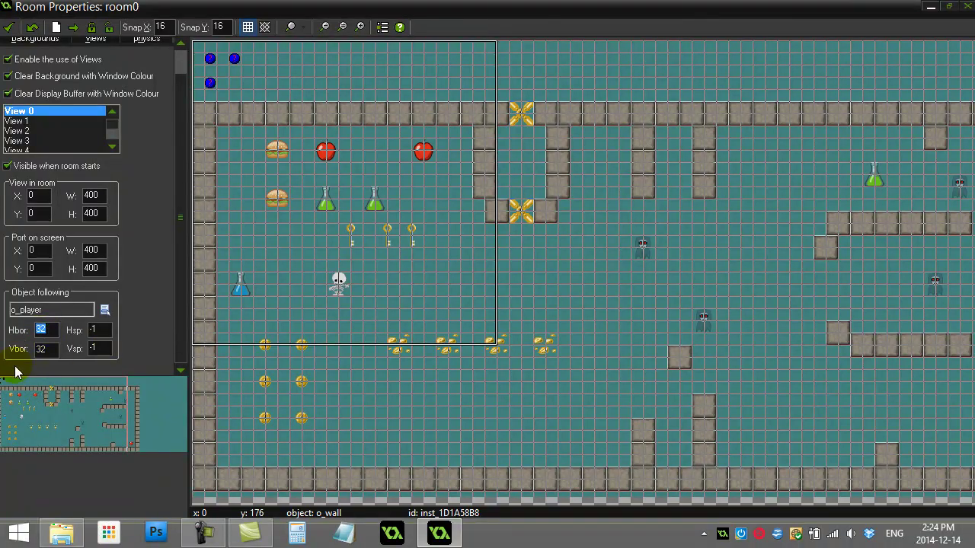
pyautogui.click(49, 349)
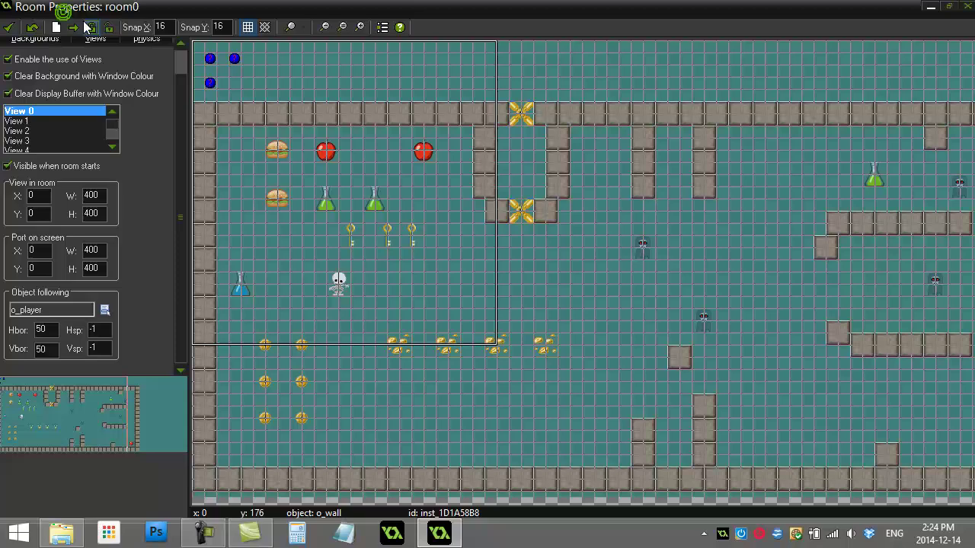
pyautogui.doubleClick(65, 9)
pyautogui.click(101, 51)
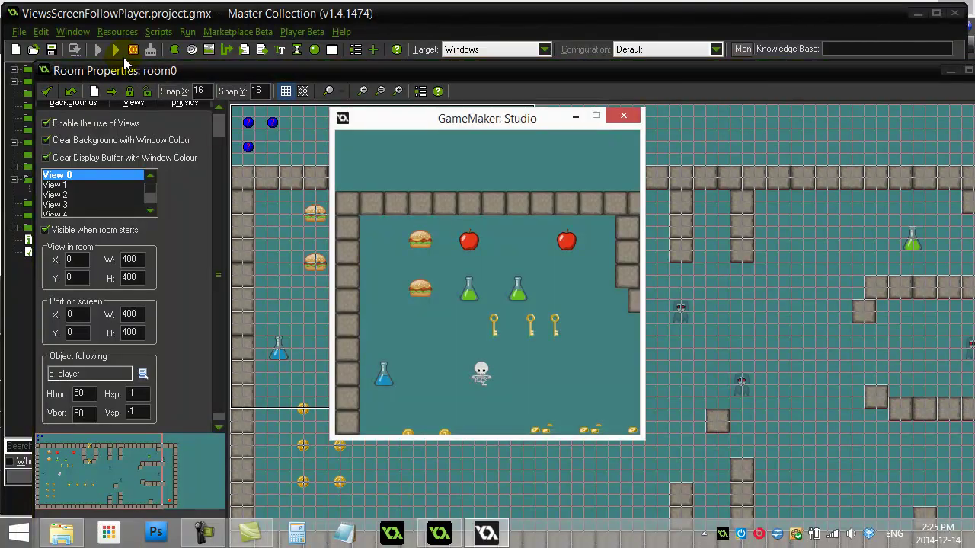
# Walk the player right until the view scrolls along across the room
pyautogui.press('Right')
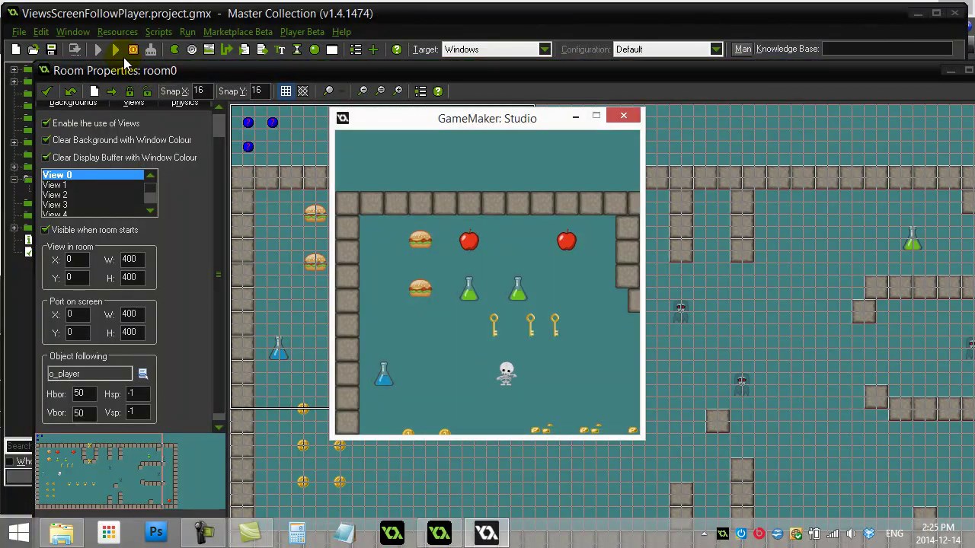
pyautogui.press('Right')
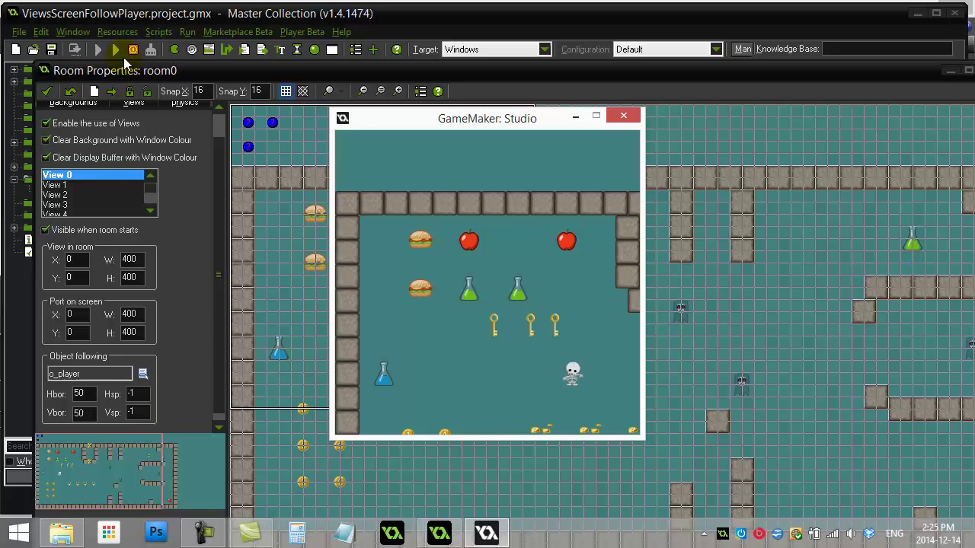
pyautogui.press('Right')
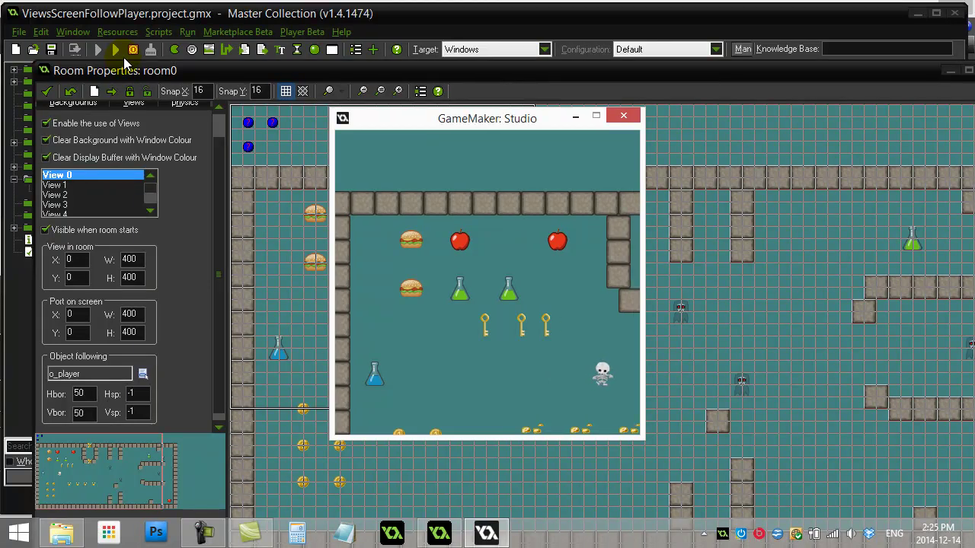
pyautogui.press('Right')
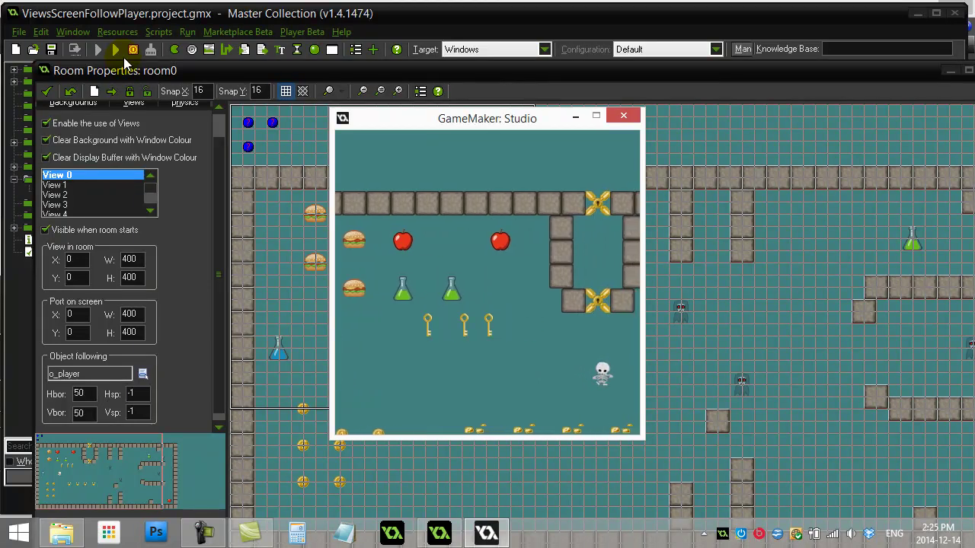
pyautogui.moveTo(600, 380)
pyautogui.press('Right')
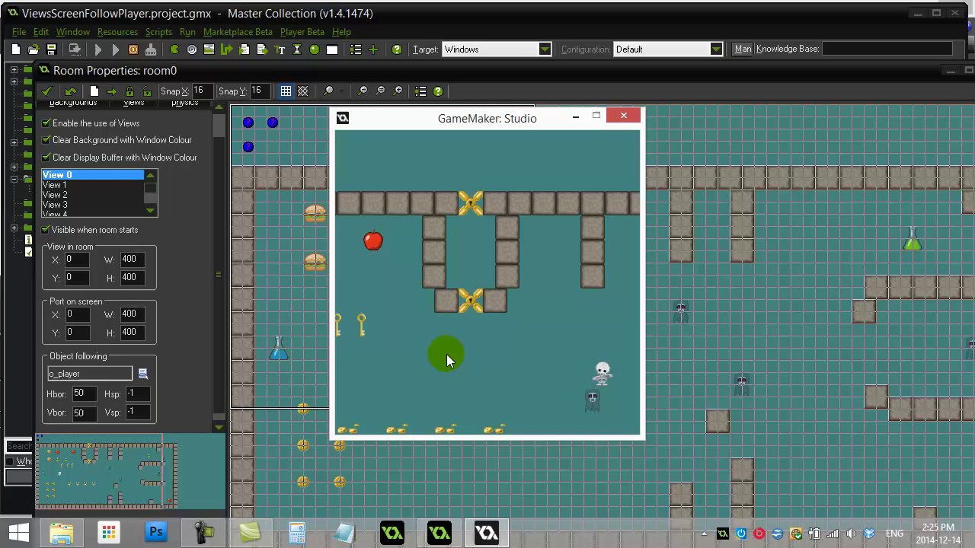
pyautogui.press('Right')
# Steer the player up, down the right wall, and back left to test scrolling
pyautogui.press('Up')
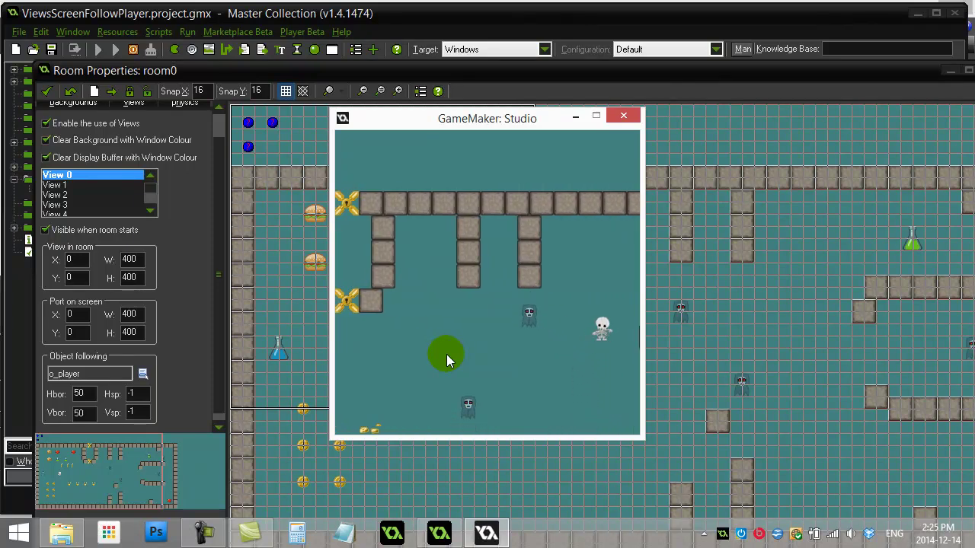
pyautogui.press('Right')
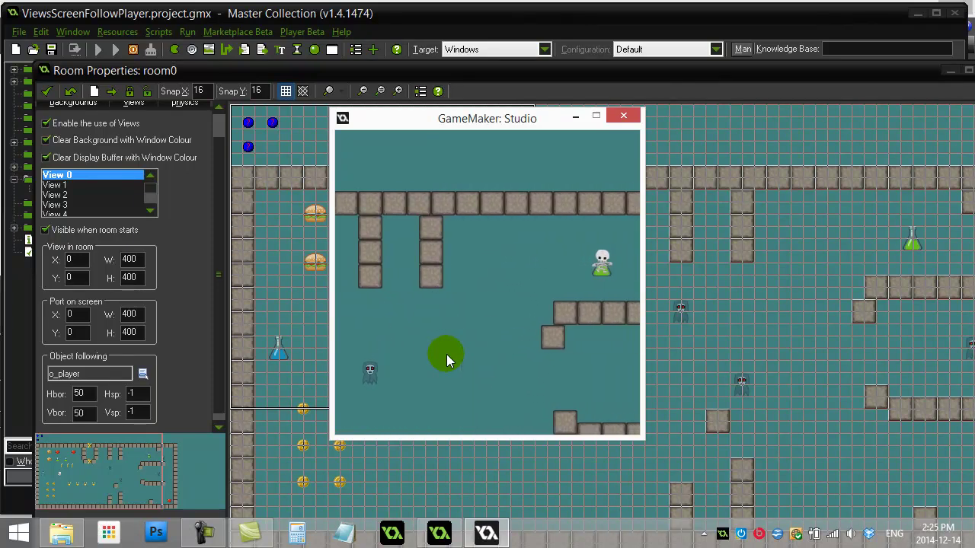
pyautogui.press('Right')
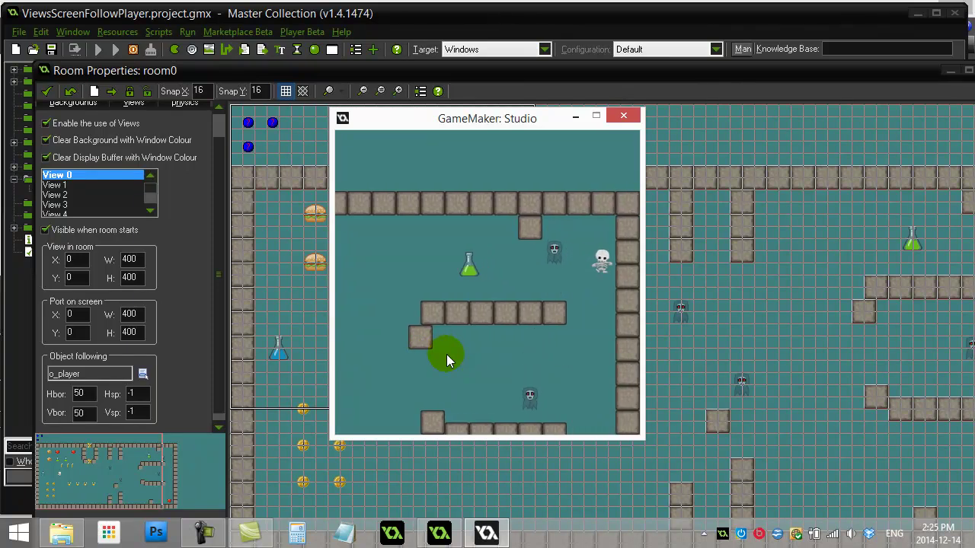
pyautogui.press('Down')
pyautogui.press('Left')
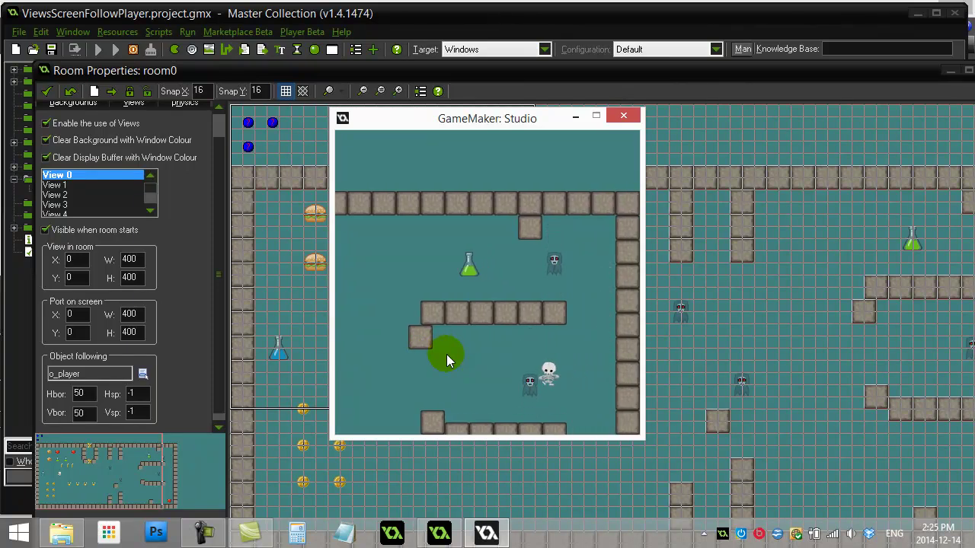
pyautogui.press('Left')
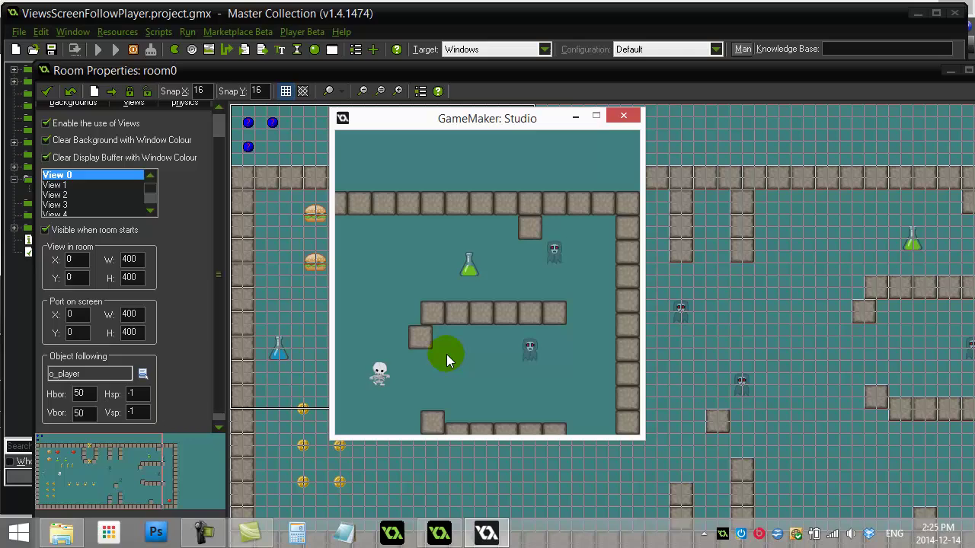
pyautogui.press('Left')
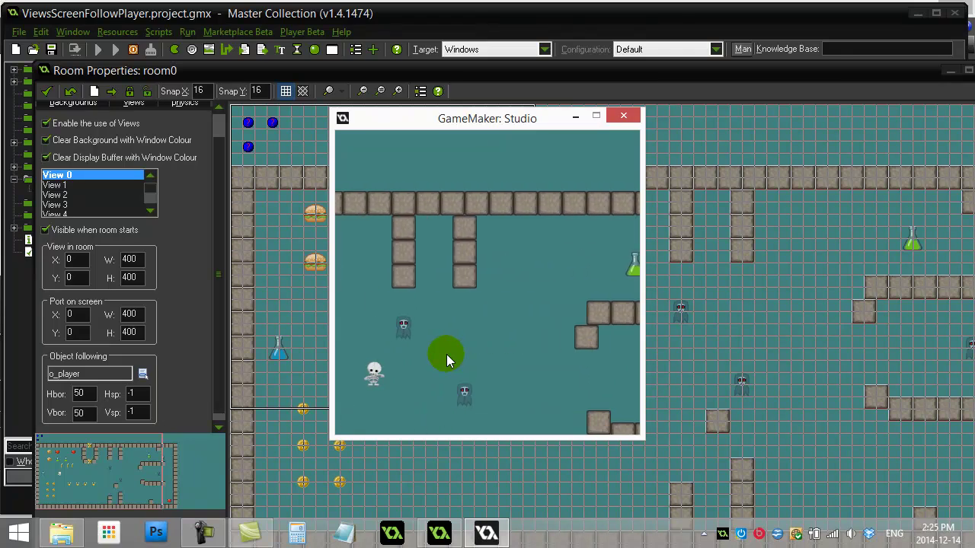
pyautogui.press('Left')
# Close the test game, set View 0's Hbor and Vbor follow borders to 200, and rerun the game
pyautogui.click(622, 116)
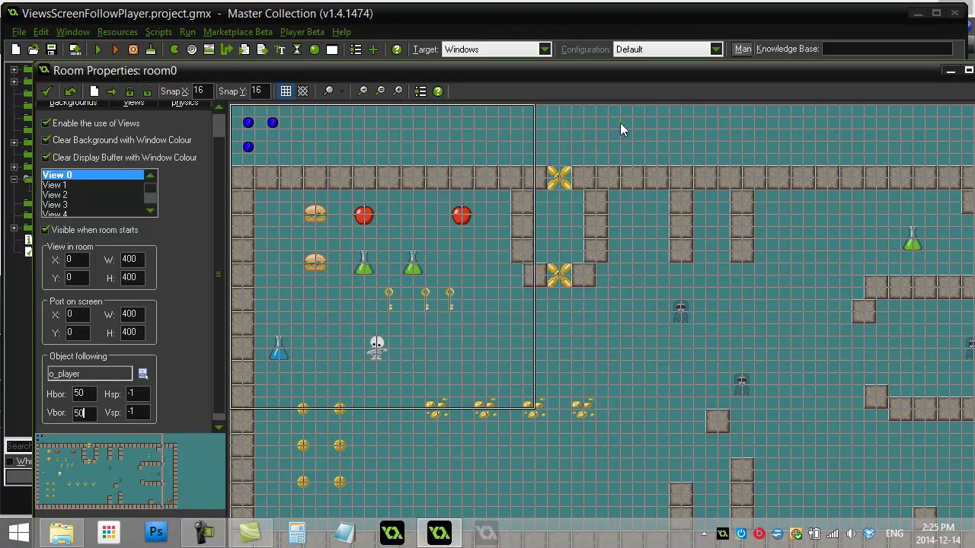
pyautogui.doubleClick(78, 393)
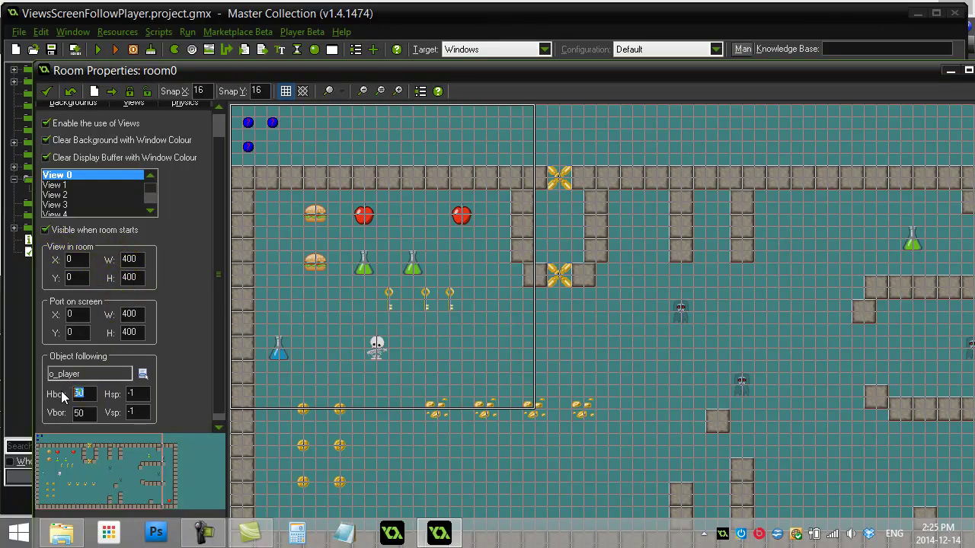
pyautogui.write('200')
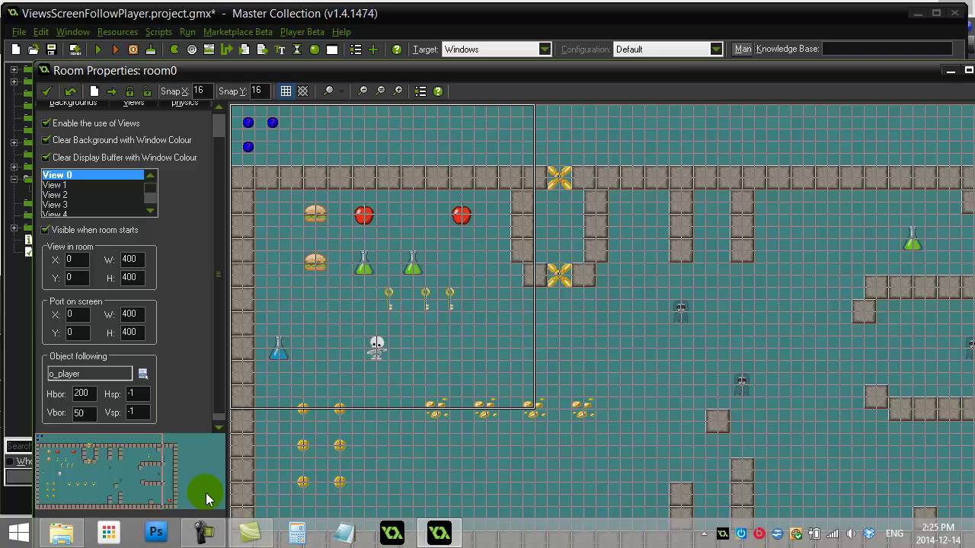
pyautogui.doubleClick(79, 413)
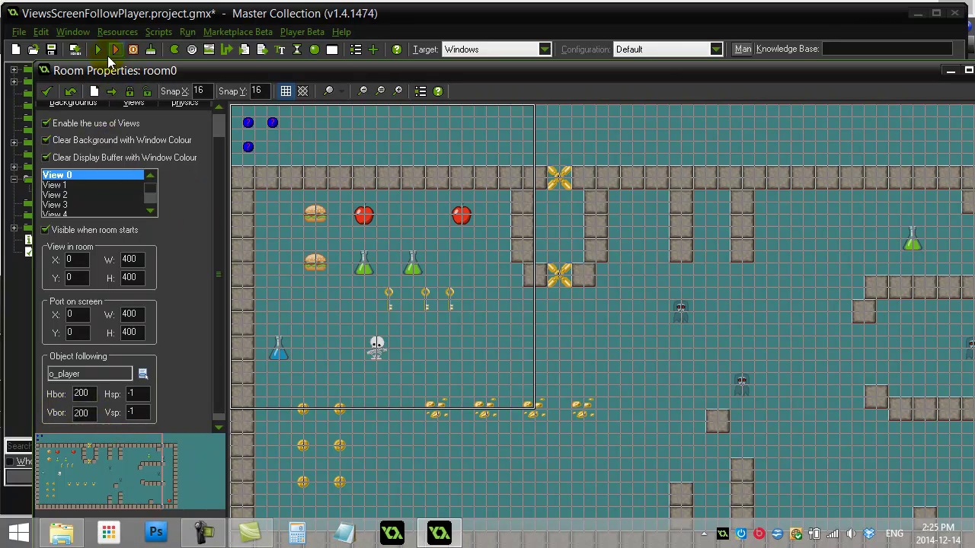
pyautogui.click(98, 50)
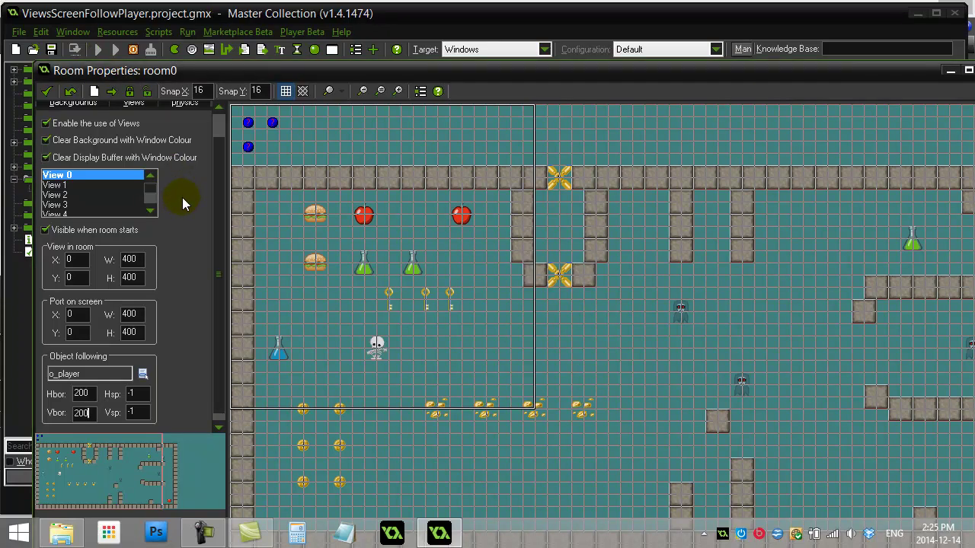
# Walk the skeleton player right, left, up and down, checking the 400×400 view stays centred
pyautogui.press('Right')
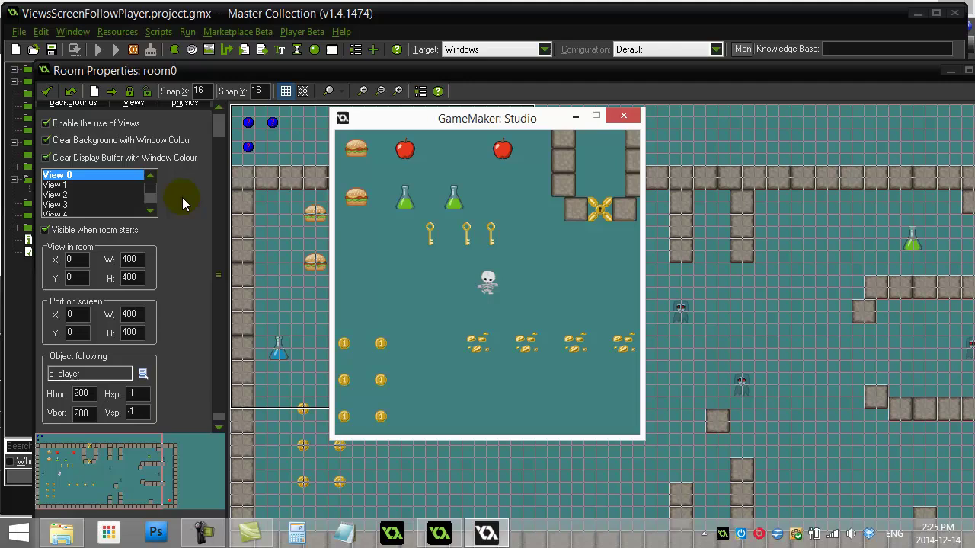
pyautogui.press('Left')
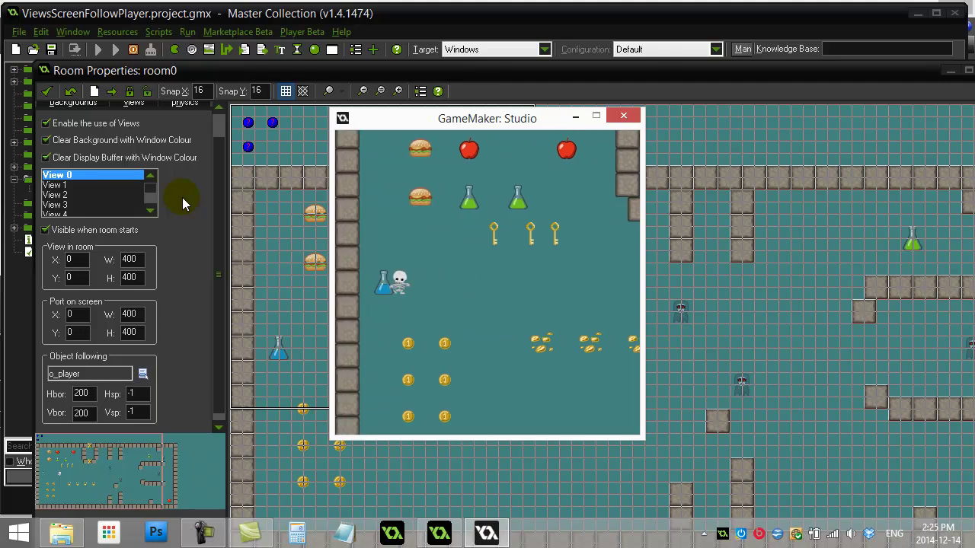
pyautogui.press('Left')
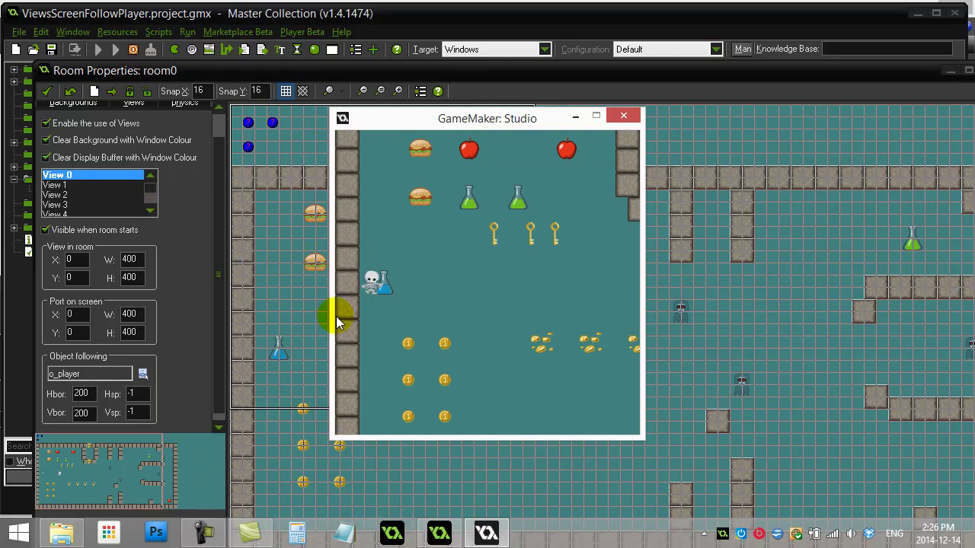
pyautogui.press('Down')
pyautogui.press('Right')
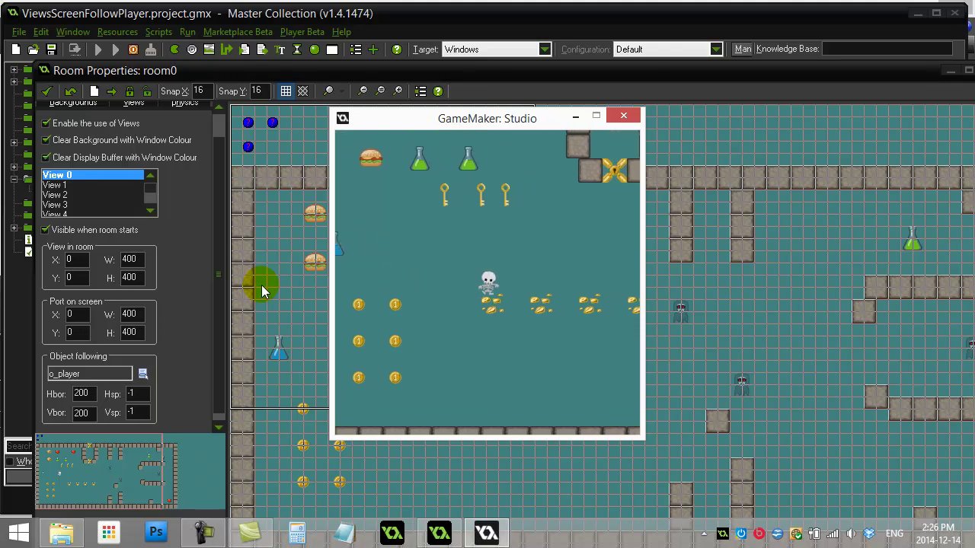
pyautogui.press('Up')
pyautogui.press('Right')
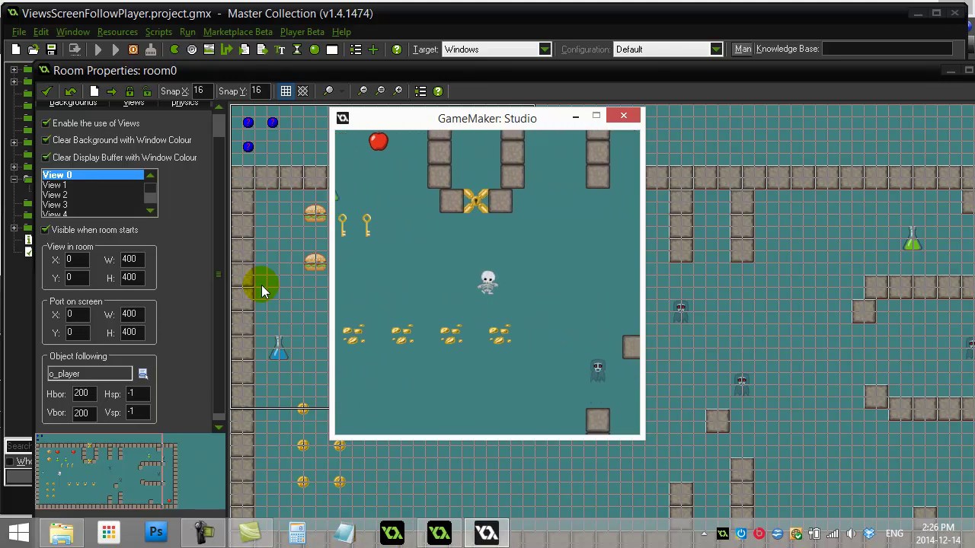
pyautogui.press('Right')
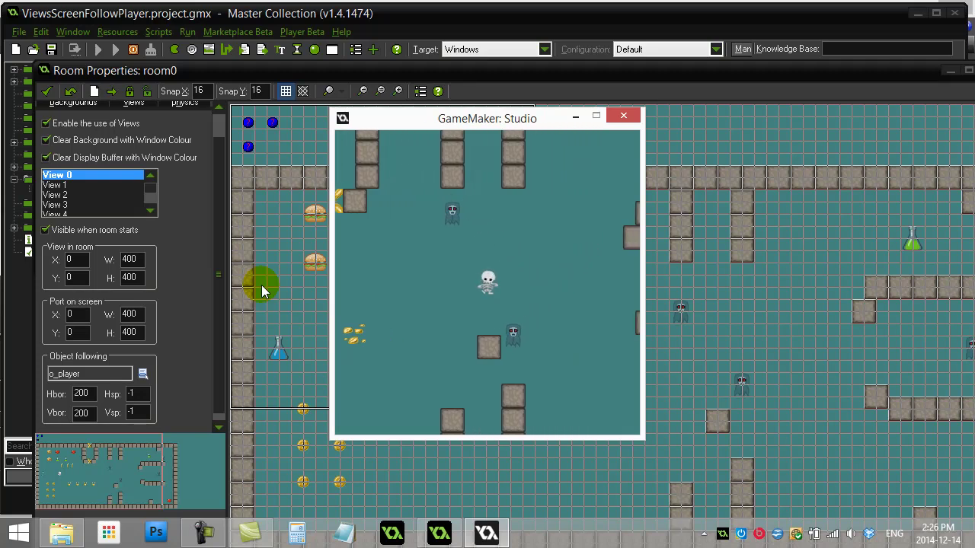
pyautogui.press('Right')
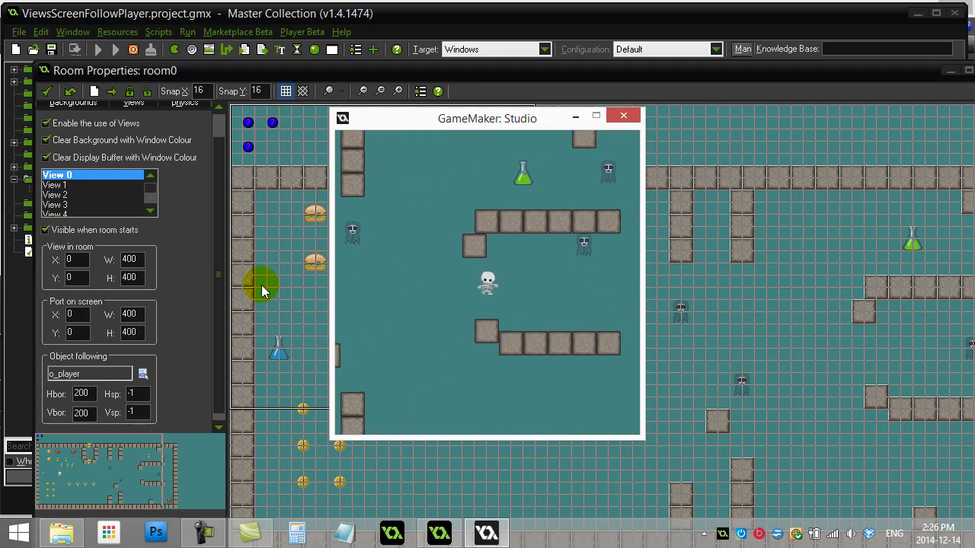
pyautogui.press('Right')
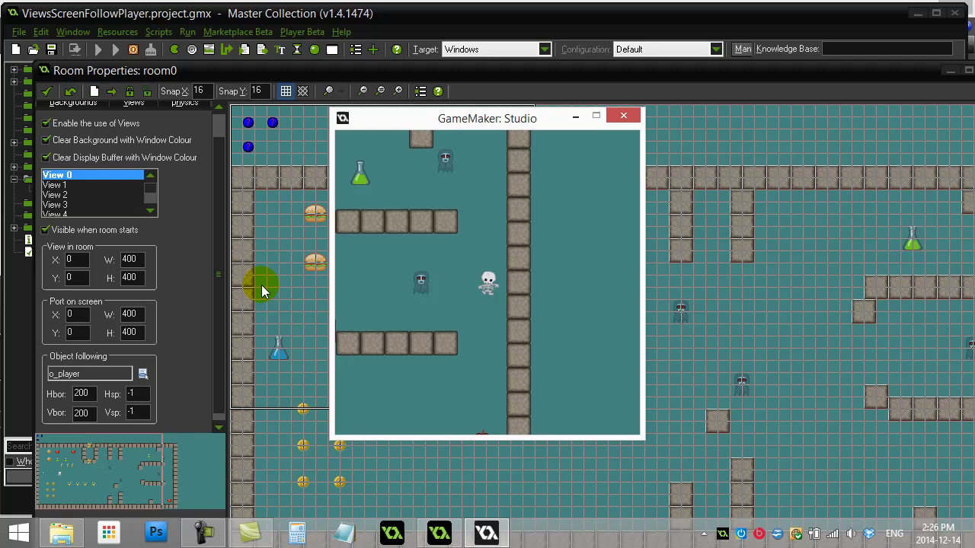
pyautogui.press('Down')
pyautogui.press('Right')
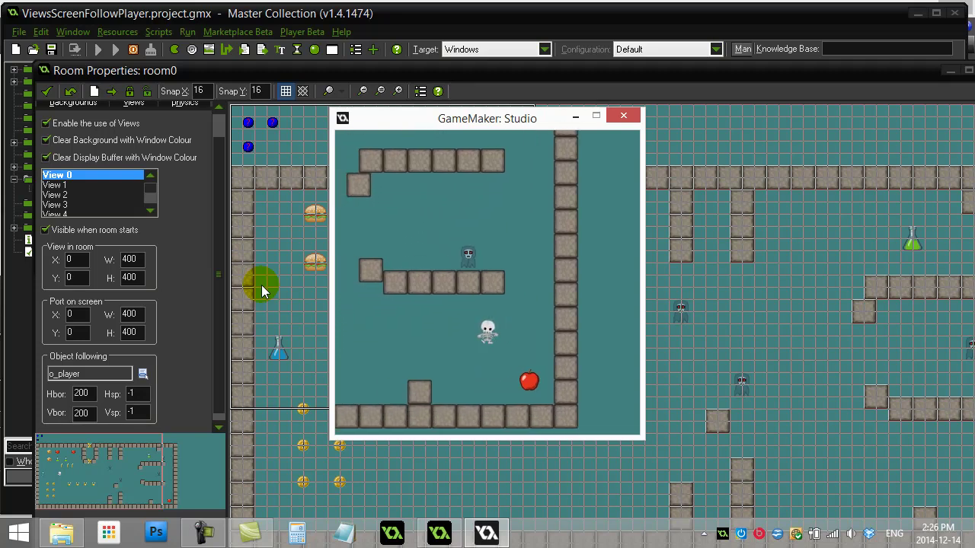
pyautogui.press('Left')
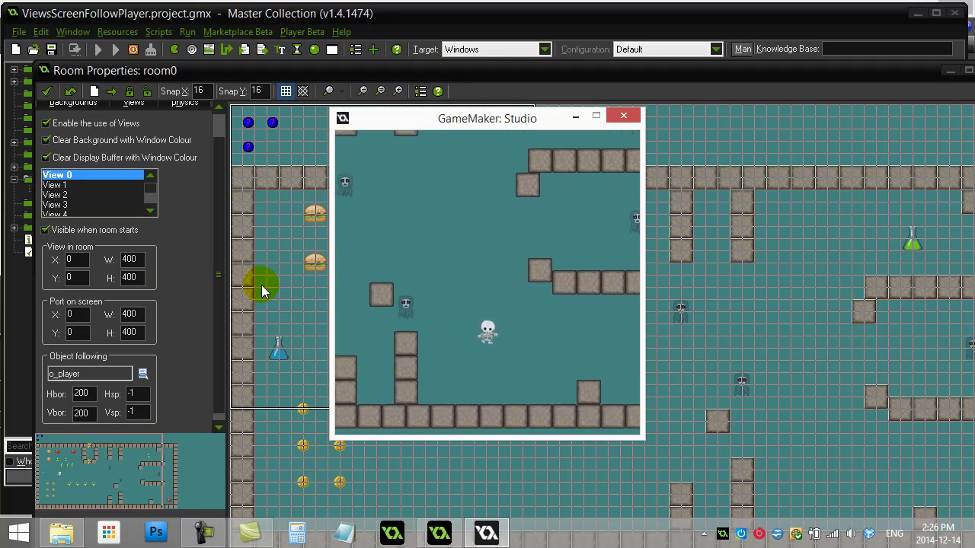
pyautogui.press('Up')
pyautogui.press('Left')
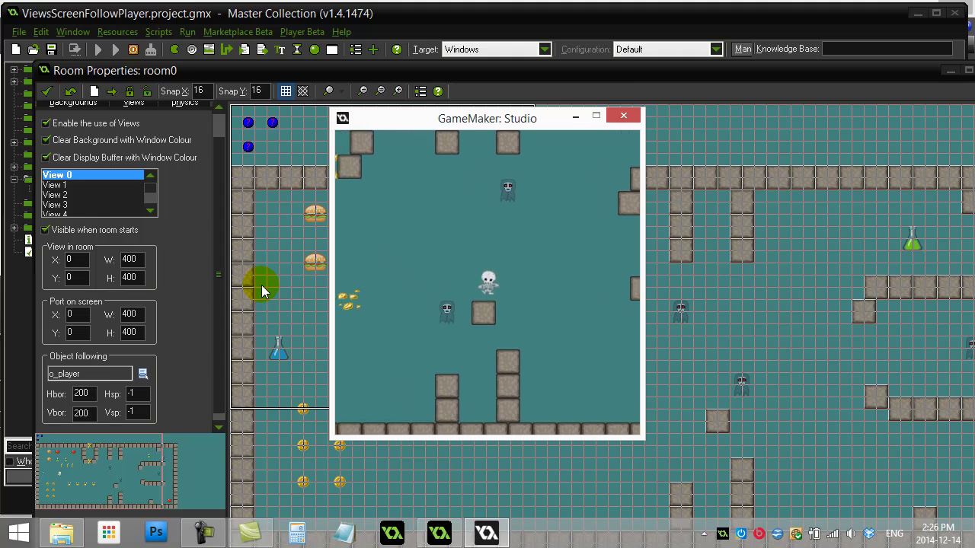
pyautogui.press('Left')
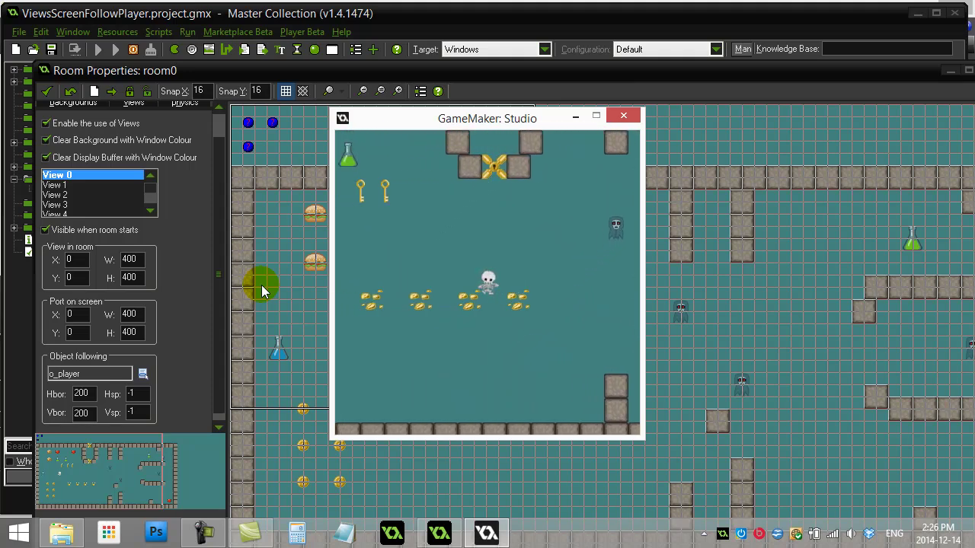
pyautogui.press('Up')
pyautogui.press('Left')
pyautogui.press('Up')
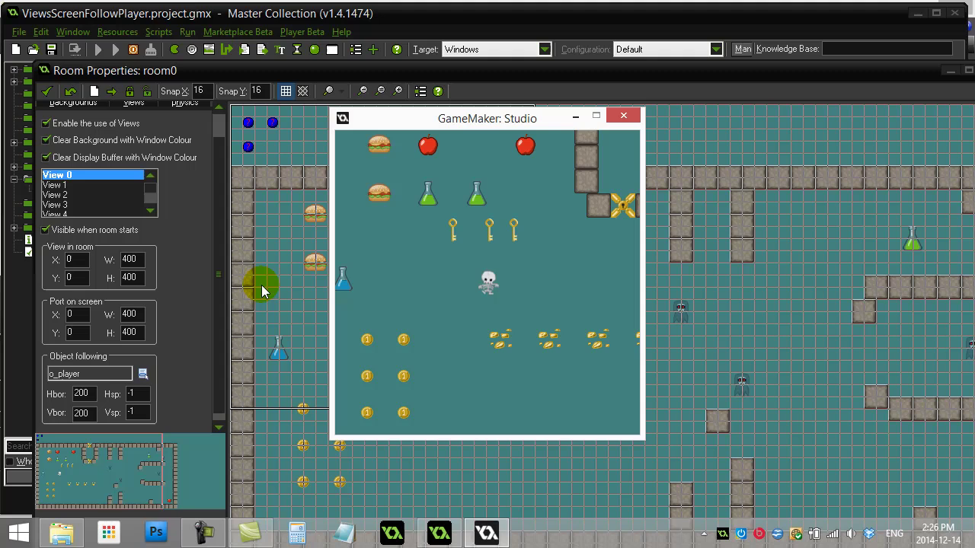
pyautogui.press('Down')
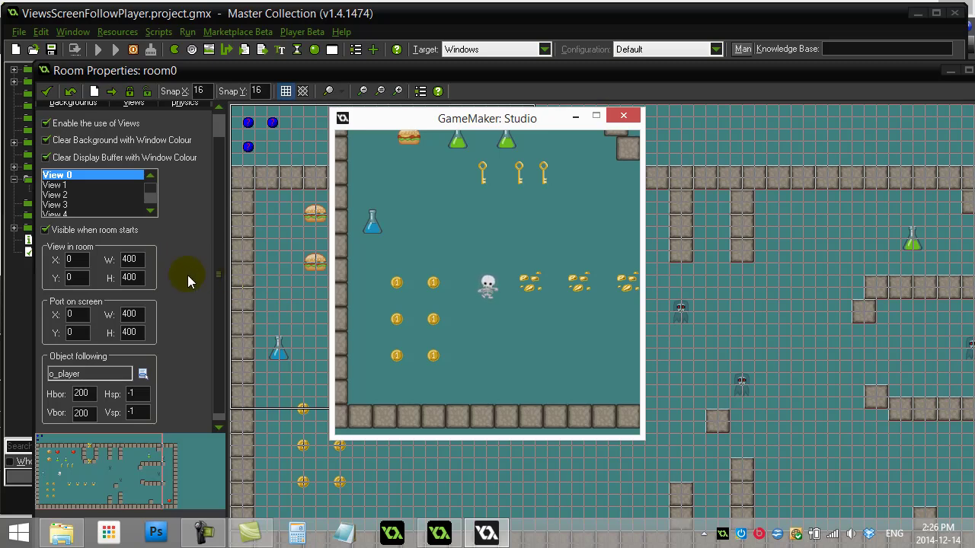
pyautogui.press('Up')
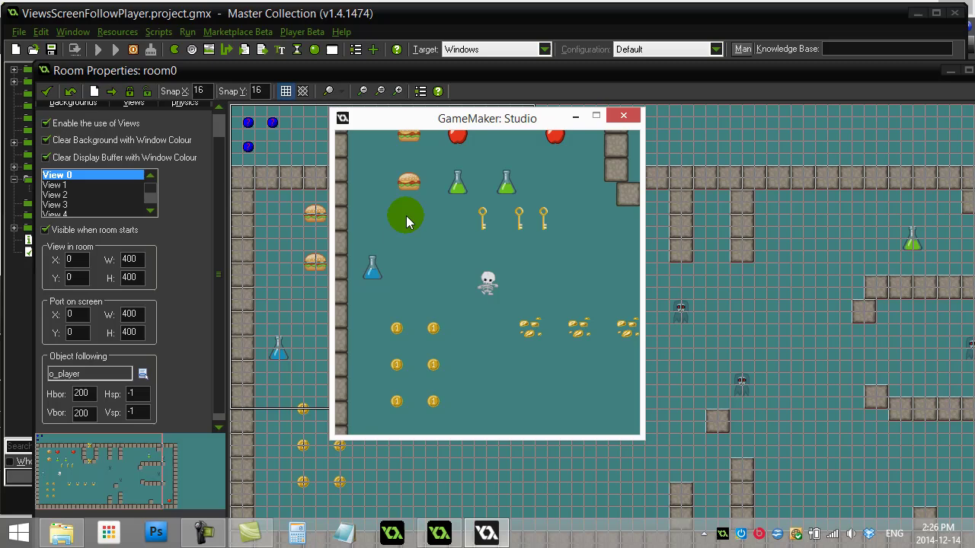
pyautogui.press('Right')
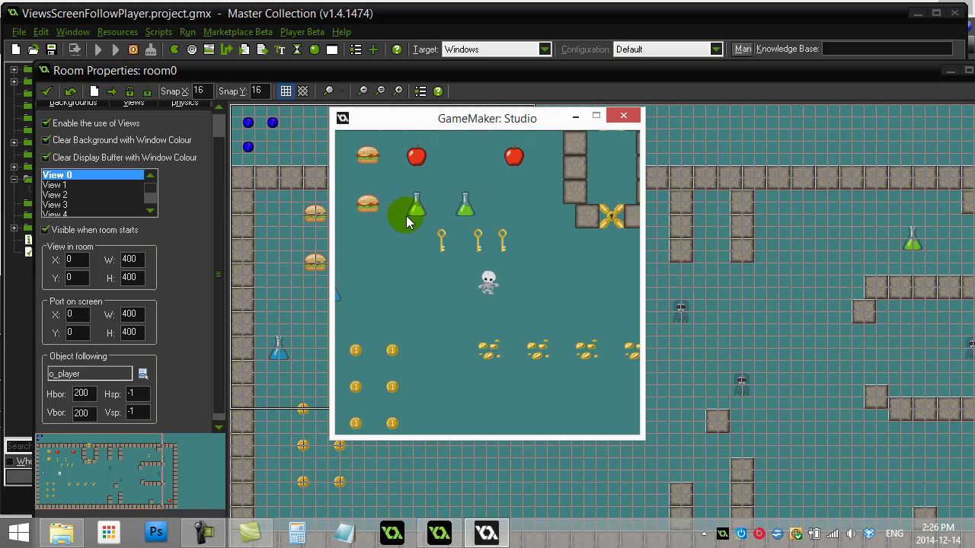